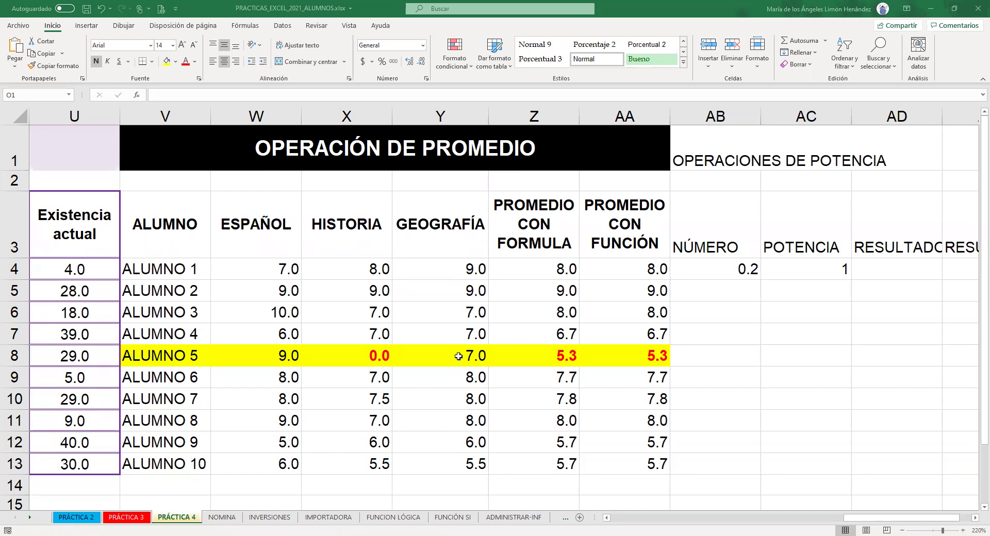
# Examine the manual average formula for ALUMNO 5 in cell Z8, including its cell references and the divisor 3.
pyautogui.click(503, 357)
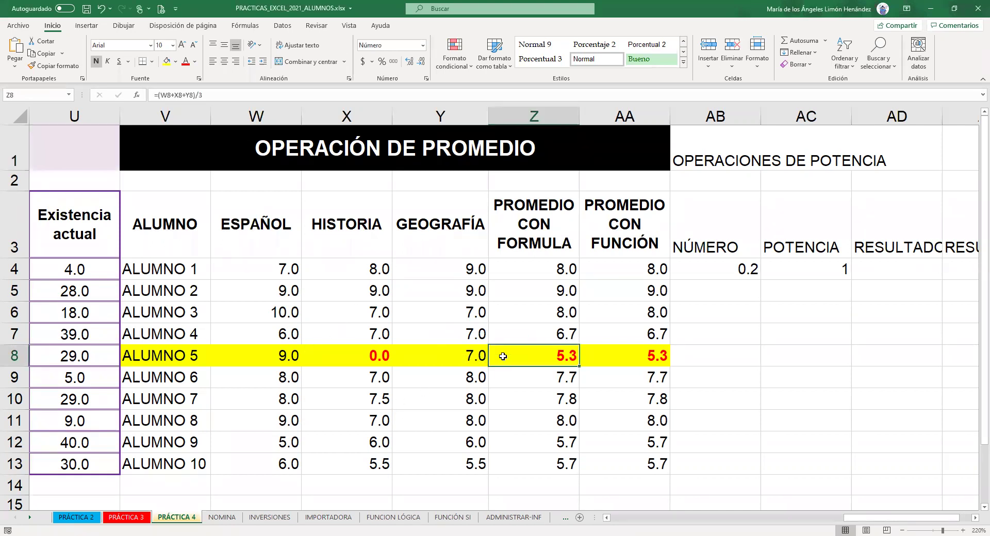
pyautogui.click(234, 95)
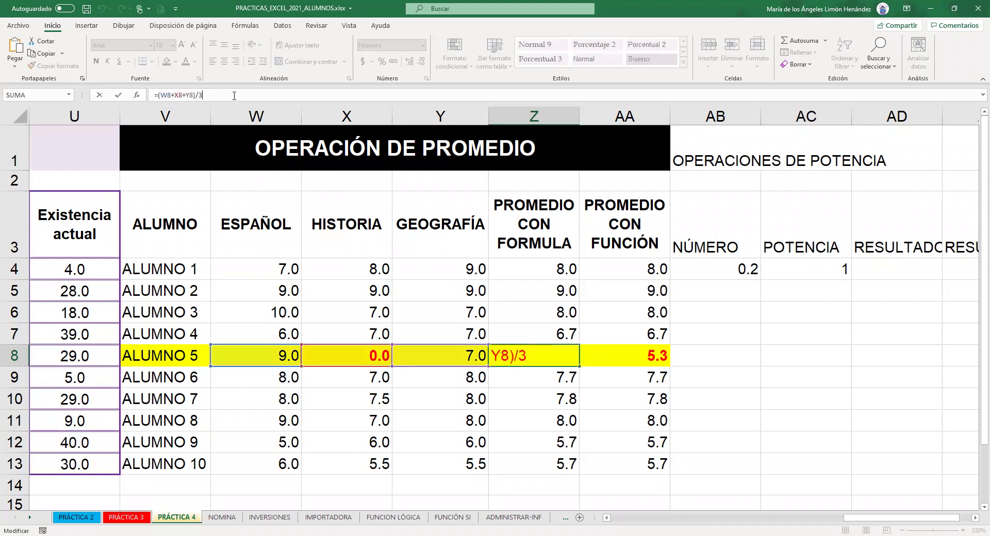
pyautogui.click(535, 358)
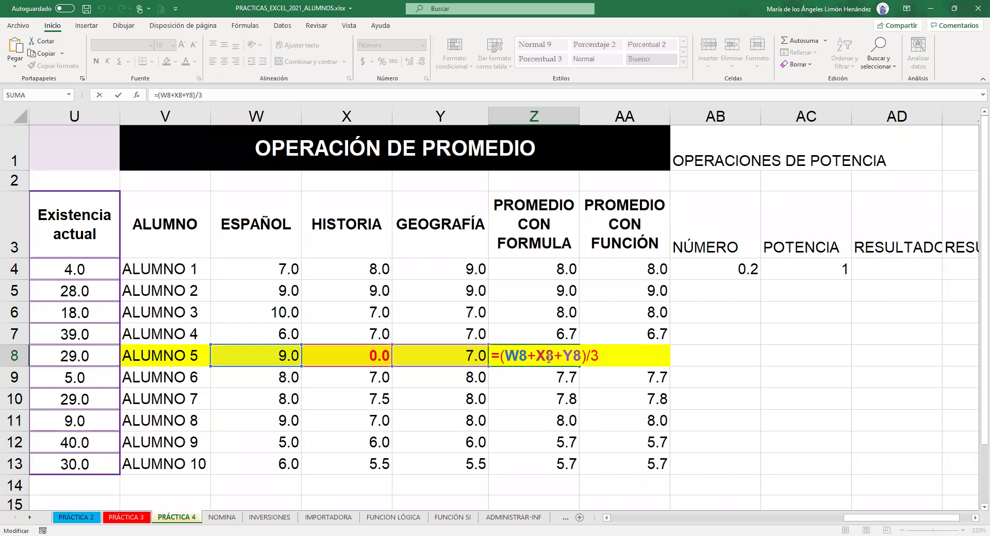
pyautogui.doubleClick(597, 358)
pyautogui.write('3')
pyautogui.click(118, 96)
# Examine the PROMEDIO function and its arguments in cell AA8 for ALUMNO 5.
pyautogui.click(629, 359)
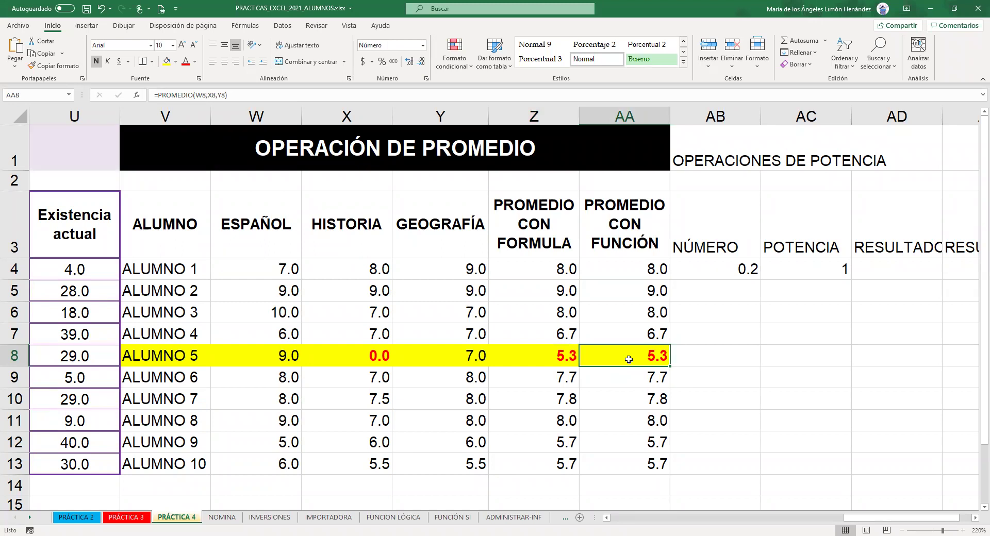
pyautogui.click(240, 97)
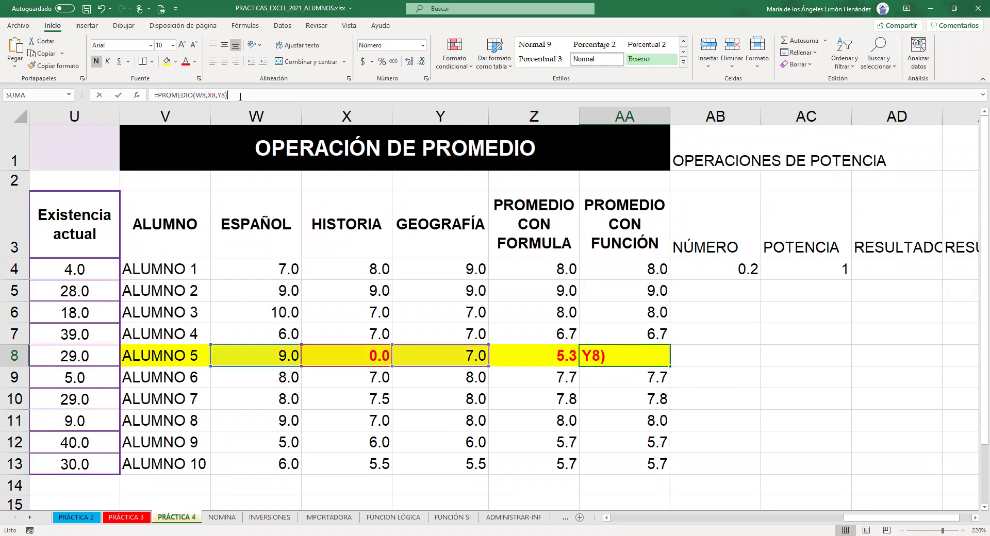
pyautogui.click(618, 360)
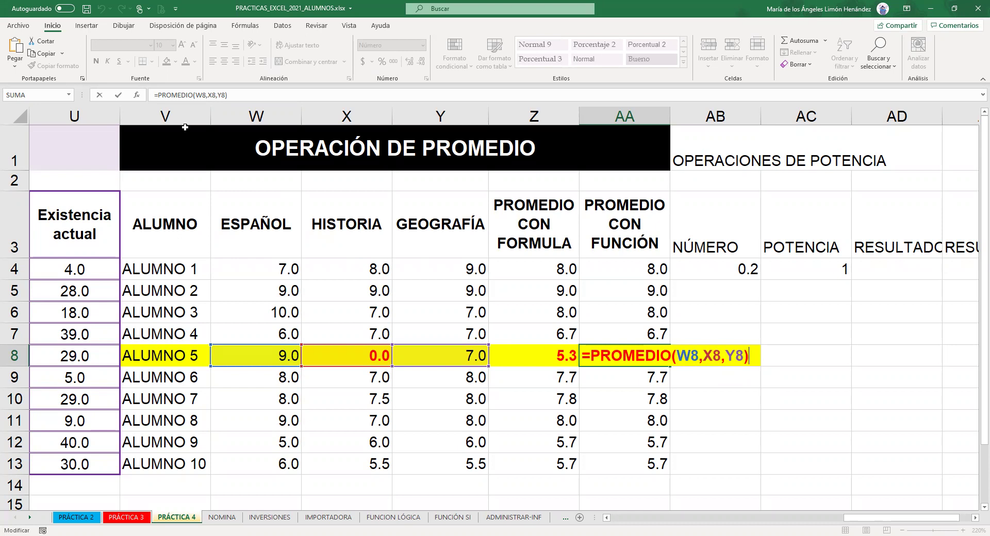
pyautogui.click(119, 95)
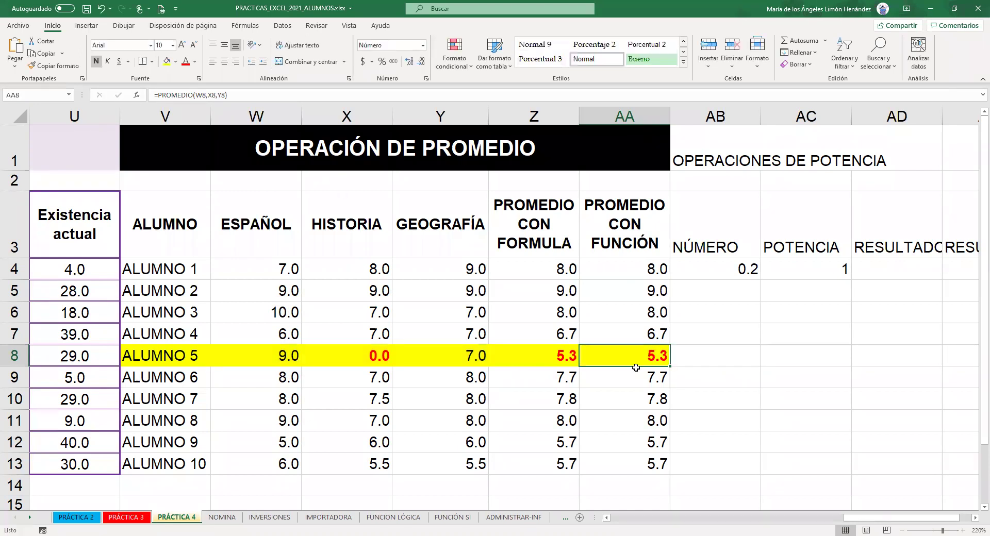
# Clear the HISTORIA grade of ALUMNO 5 in X8 and compare the formula and function averages in Z8 and AA8.
pyautogui.click(382, 358)
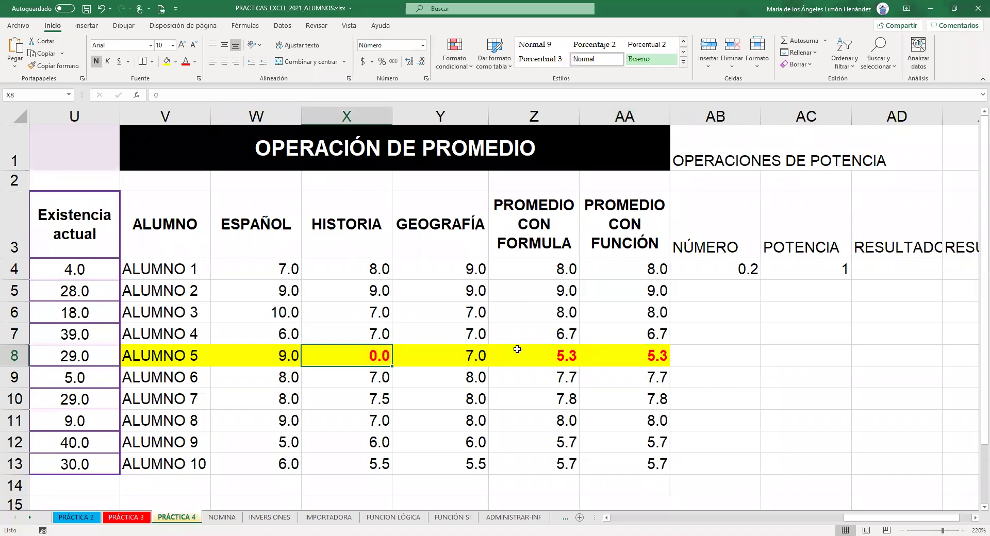
pyautogui.press('Delete')
pyautogui.click(548, 355)
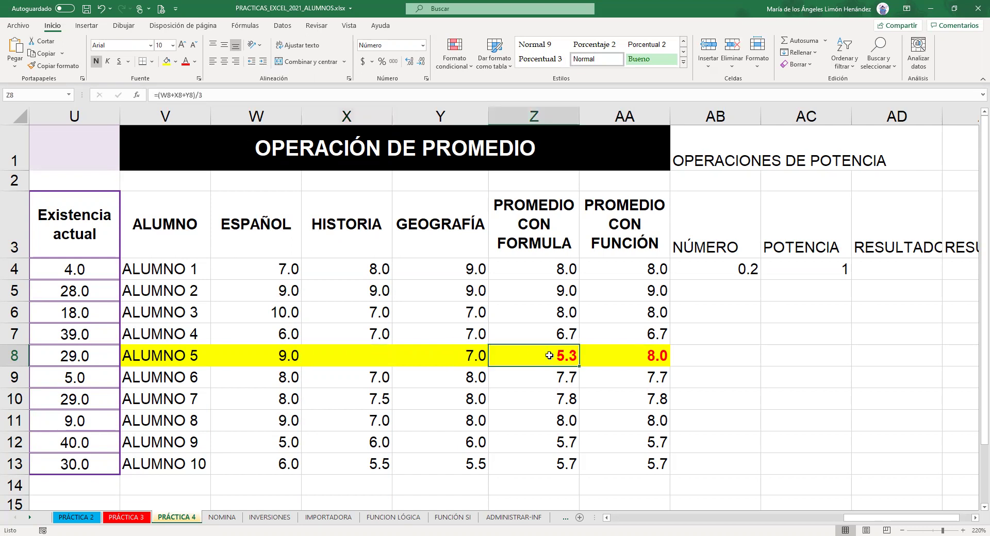
pyautogui.click(655, 356)
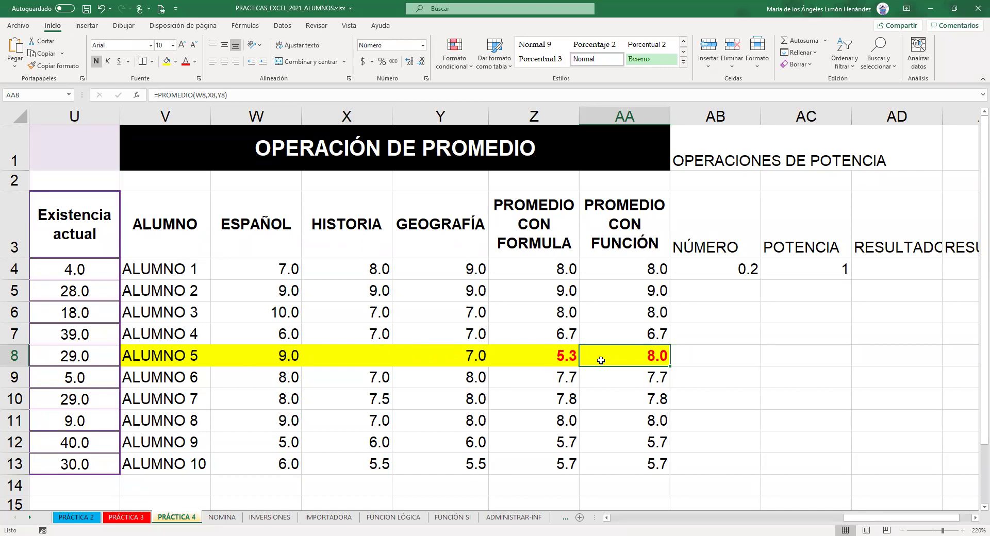
pyautogui.click(552, 358)
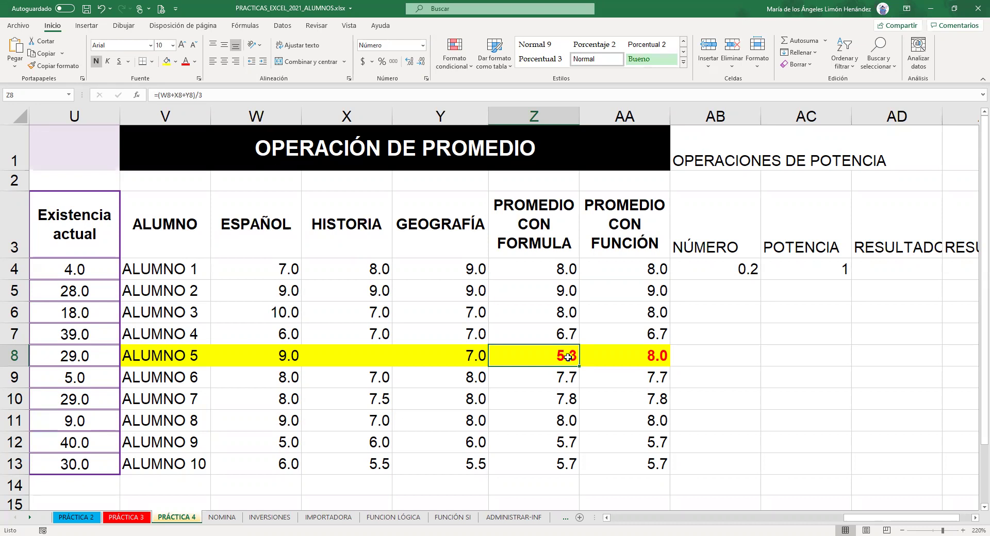
pyautogui.click(605, 356)
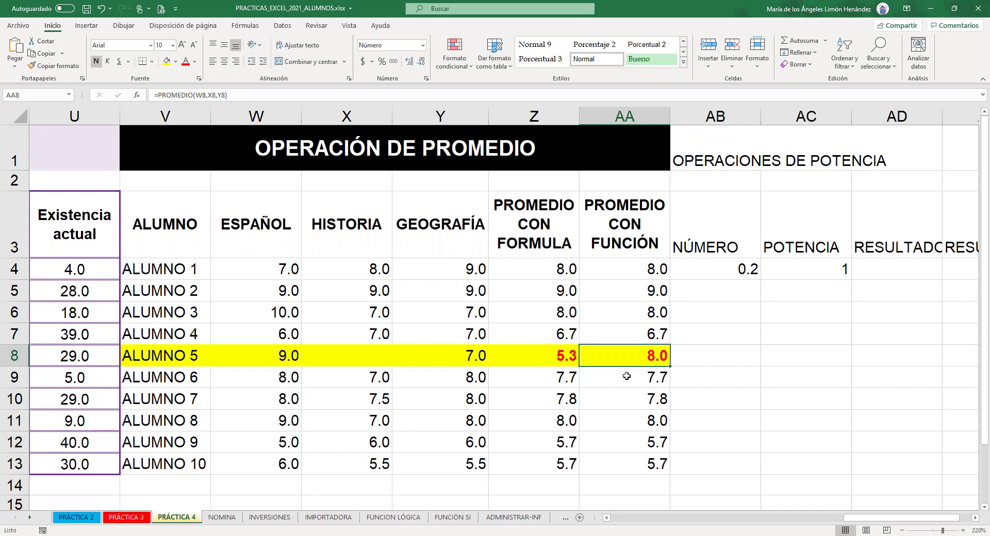
pyautogui.press('Left')
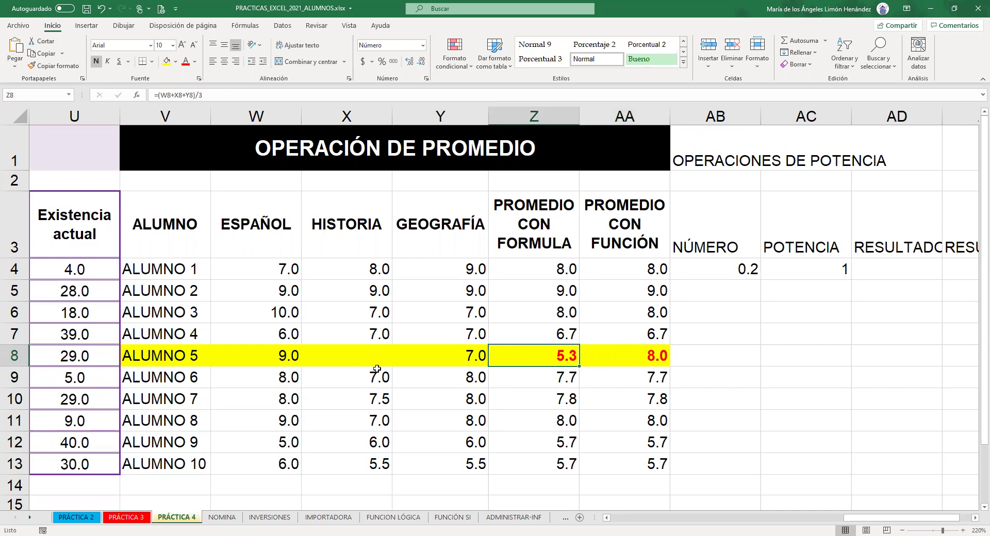
# Enter 0 as the HISTORIA grade of ALUMNO 5 in X8 and recheck both averages in Z8 and AA8.
pyautogui.click(363, 352)
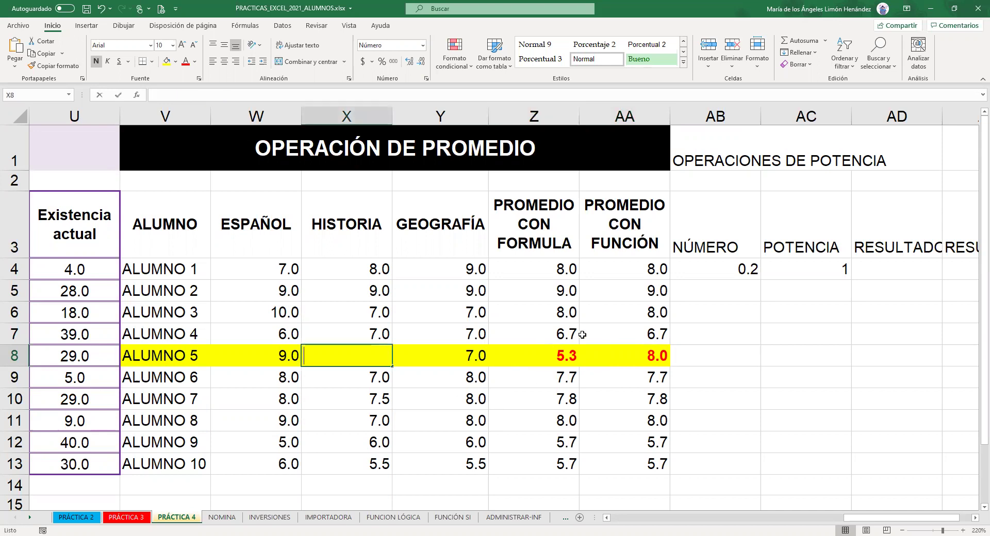
pyautogui.write('0')
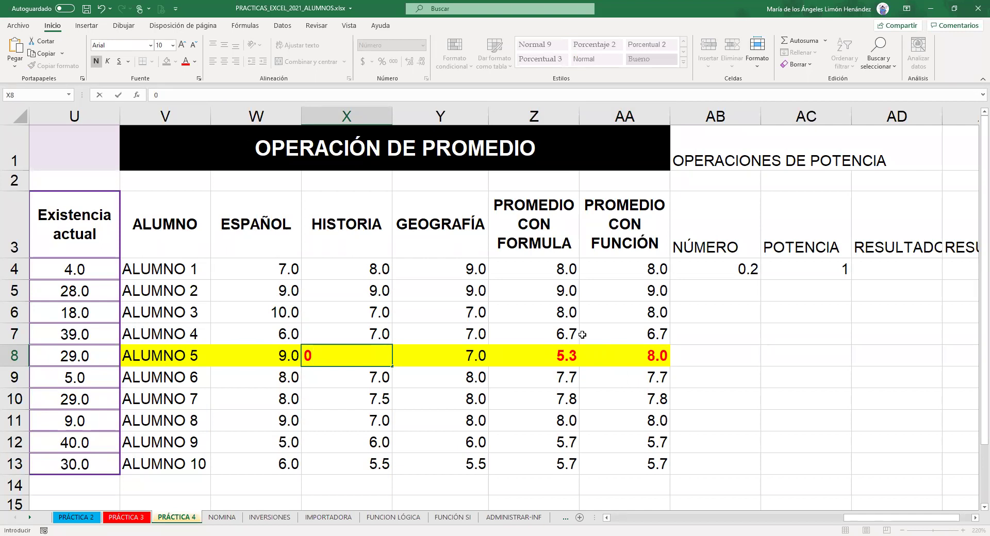
pyautogui.press('Return')
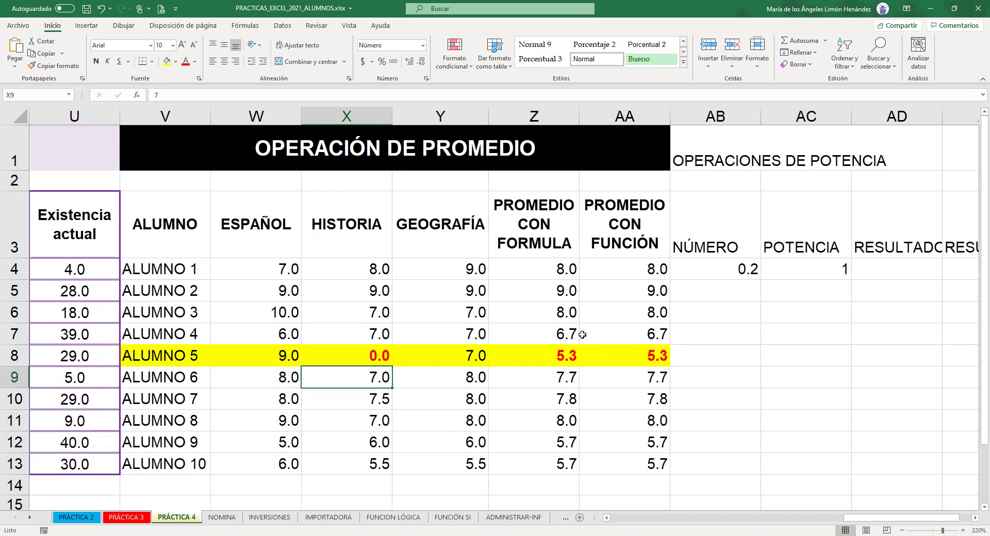
pyautogui.click(370, 353)
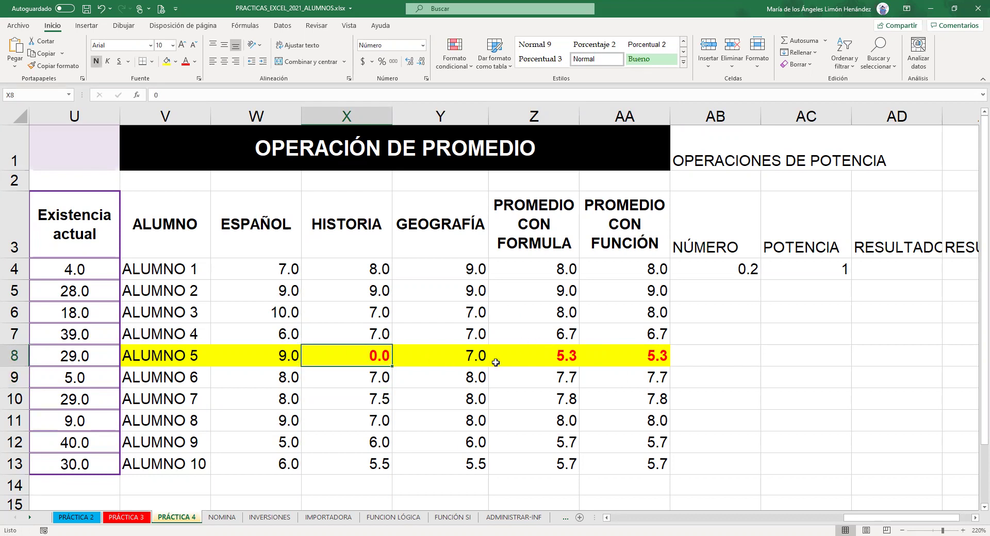
pyautogui.moveTo(537, 360); pyautogui.dragTo(627, 356)
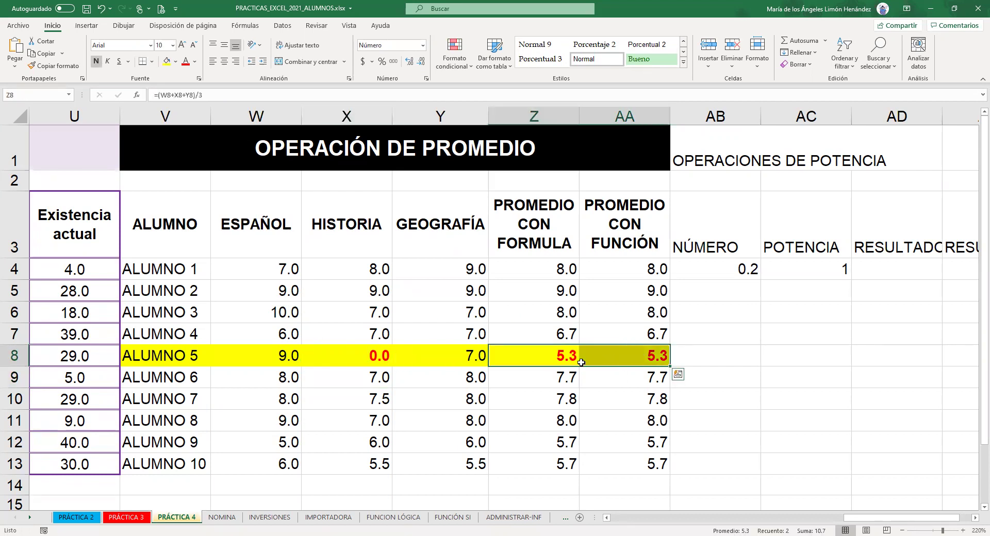
pyautogui.click(656, 359)
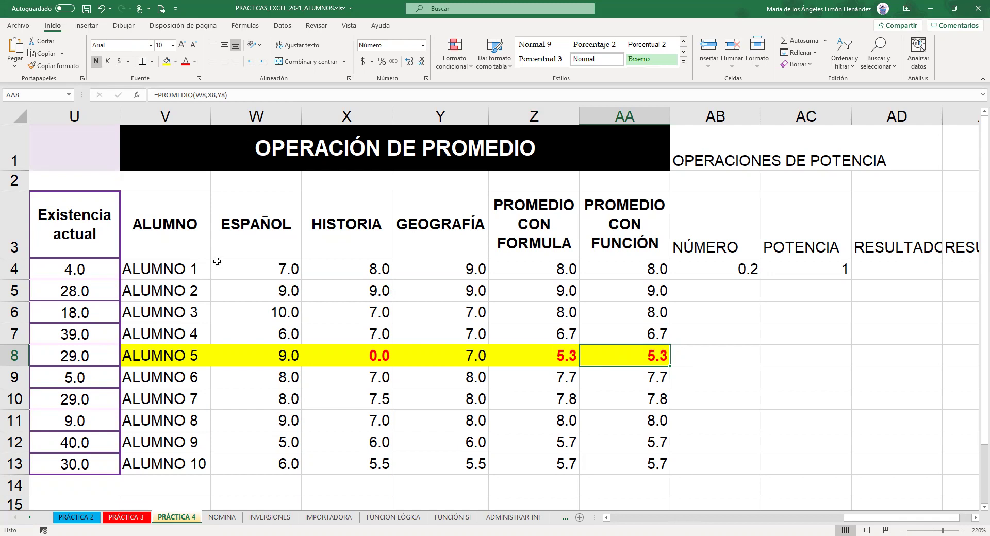
# Select alternating cells in rows 3 to 6 together: V3, X3, Z3, W4, Y4, AA4, V5, X5, Z5, W6, Y6, AA6.
pyautogui.click(192, 234)
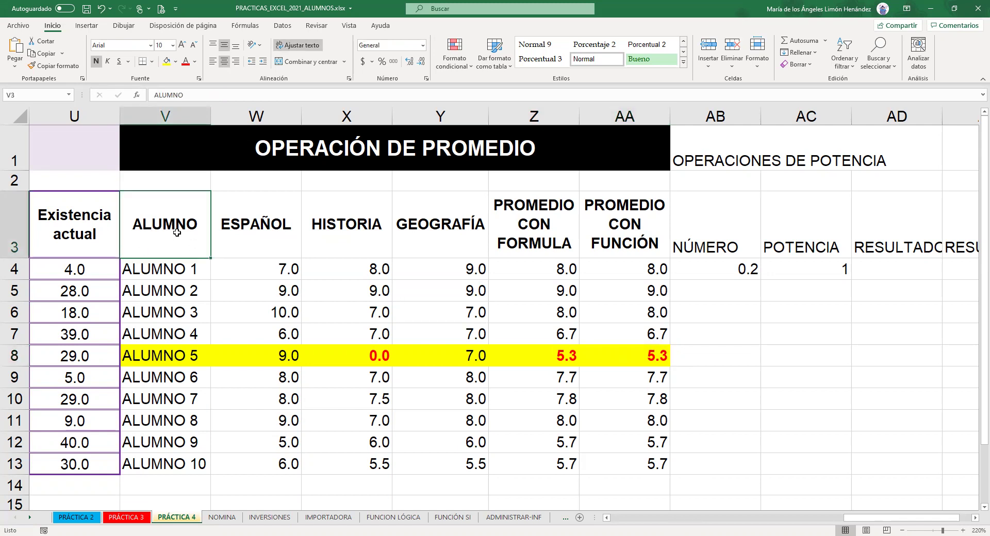
pyautogui.keyDown('ctrl'); pyautogui.click(361, 230); pyautogui.keyUp('ctrl')
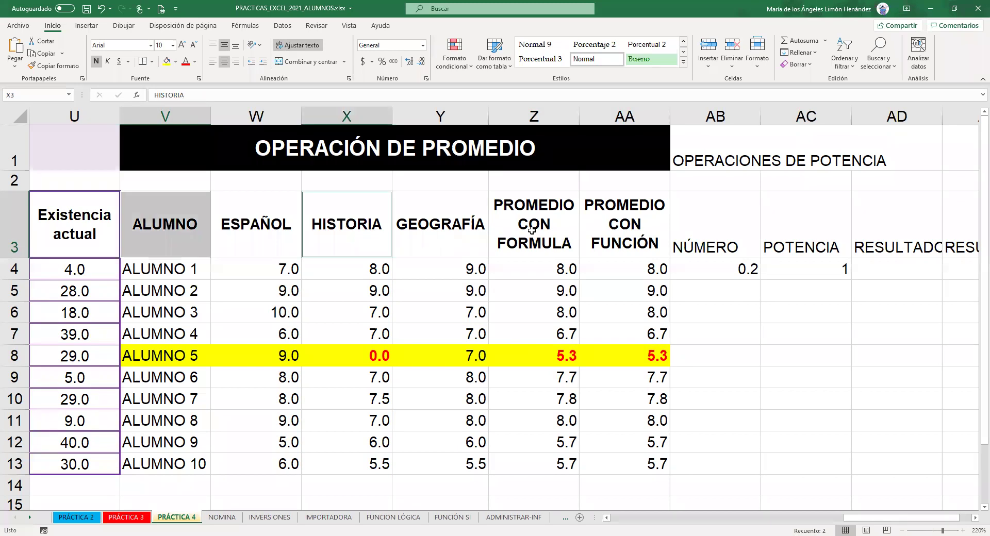
pyautogui.keyDown('ctrl'); pyautogui.click(531, 231); pyautogui.keyUp('ctrl')
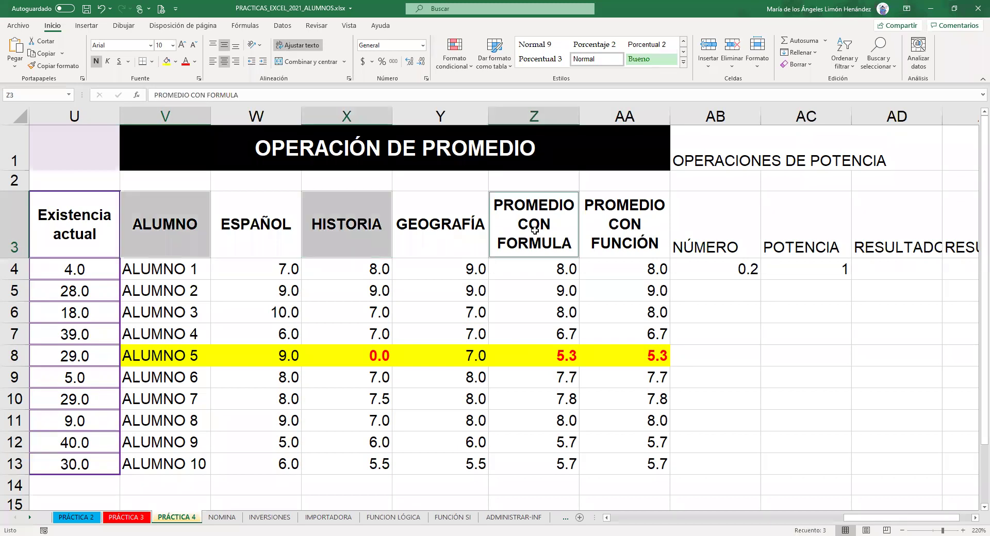
pyautogui.keyDown('ctrl'); pyautogui.click(246, 270); pyautogui.keyUp('ctrl')
pyautogui.keyDown('ctrl'); pyautogui.click(438, 268); pyautogui.keyUp('ctrl')
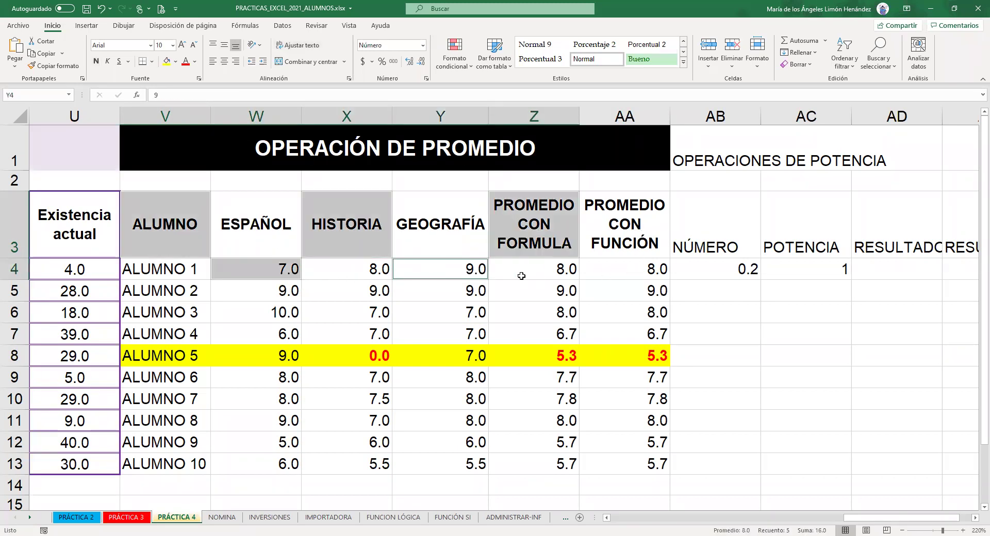
pyautogui.keyDown('ctrl'); pyautogui.click(613, 271); pyautogui.keyUp('ctrl')
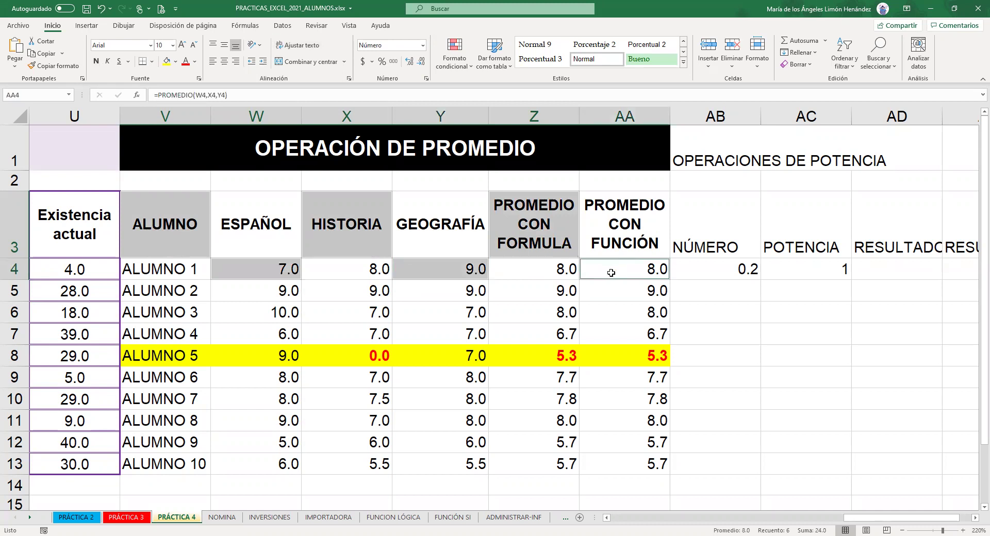
pyautogui.keyDown('ctrl'); pyautogui.click(194, 293); pyautogui.keyUp('ctrl')
pyautogui.keyDown('ctrl'); pyautogui.click(328, 292); pyautogui.keyUp('ctrl')
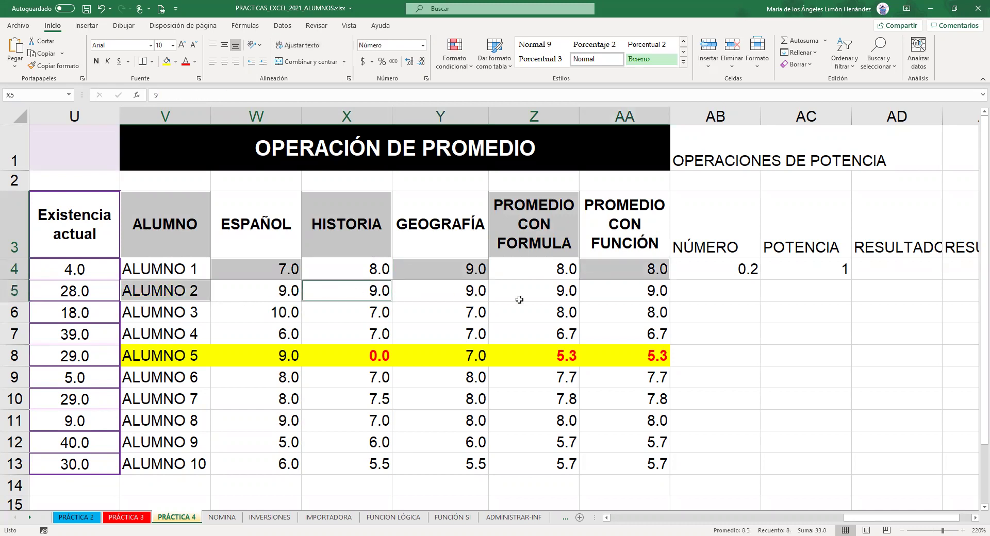
pyautogui.keyDown('ctrl'); pyautogui.click(521, 295); pyautogui.keyUp('ctrl')
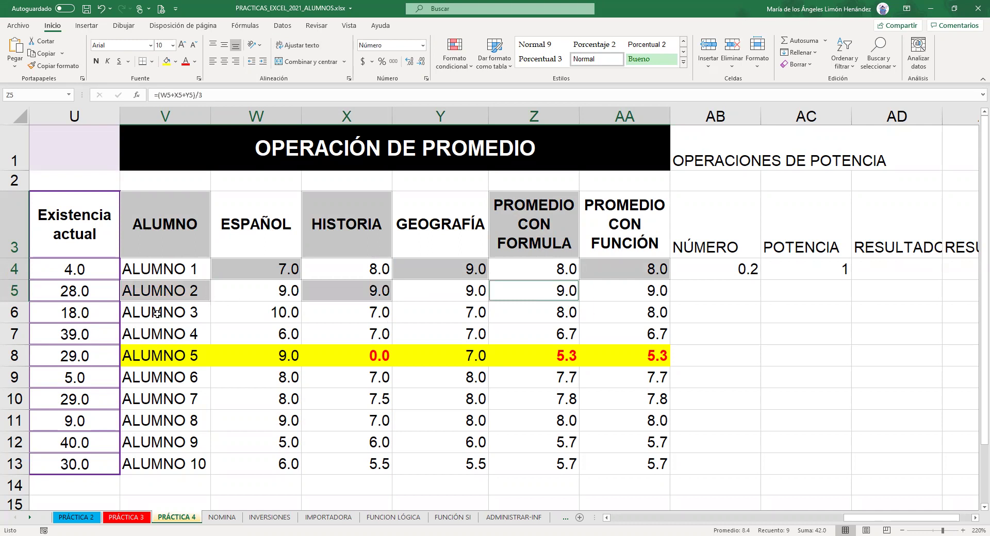
pyautogui.keyDown('ctrl'); pyautogui.click(253, 310); pyautogui.keyUp('ctrl')
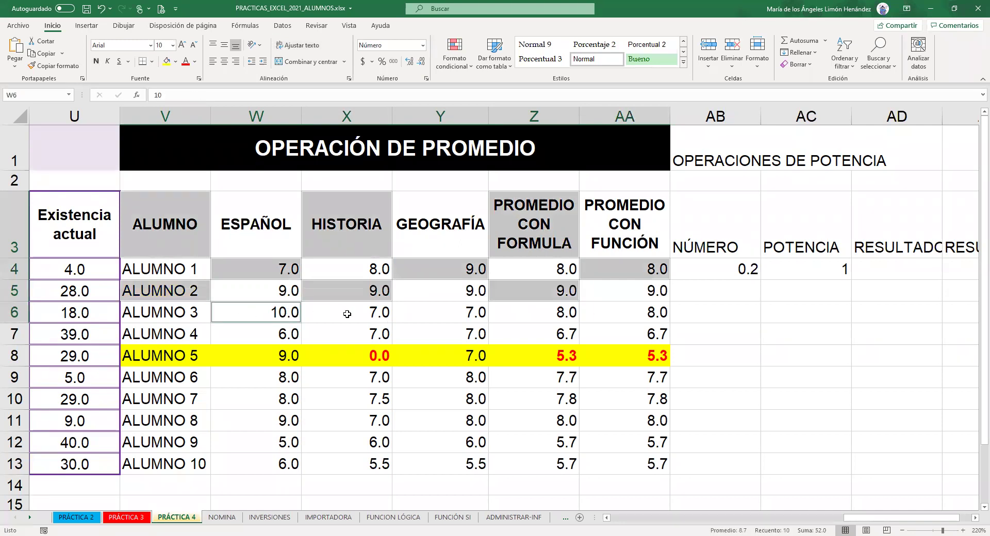
pyautogui.keyDown('ctrl'); pyautogui.click(425, 317); pyautogui.keyUp('ctrl')
pyautogui.keyDown('ctrl'); pyautogui.click(635, 312); pyautogui.keyUp('ctrl')
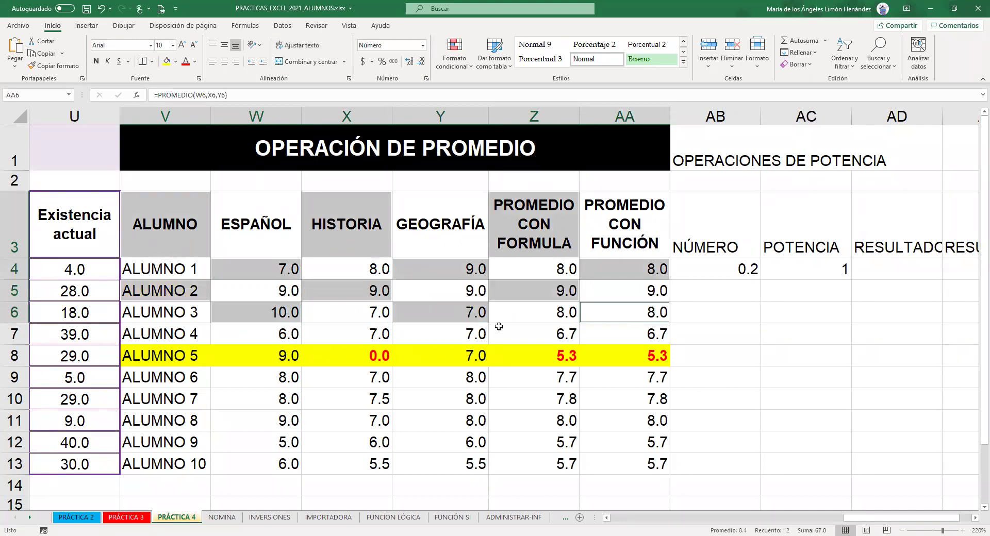
# Add alternating cells in rows 7, 9 and 10 to the selection: V7, X7, Z7, V9, X9, Z9, W10, Y10, AA10.
pyautogui.keyDown('ctrl'); pyautogui.click(173, 336); pyautogui.keyUp('ctrl')
pyautogui.keyDown('ctrl'); pyautogui.click(336, 338); pyautogui.keyUp('ctrl')
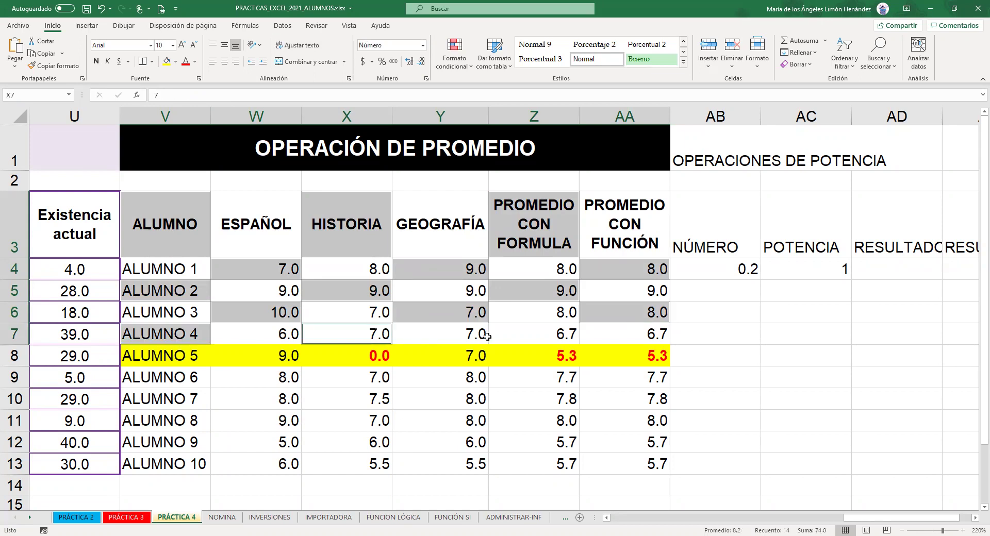
pyautogui.keyDown('ctrl'); pyautogui.click(514, 336); pyautogui.keyUp('ctrl')
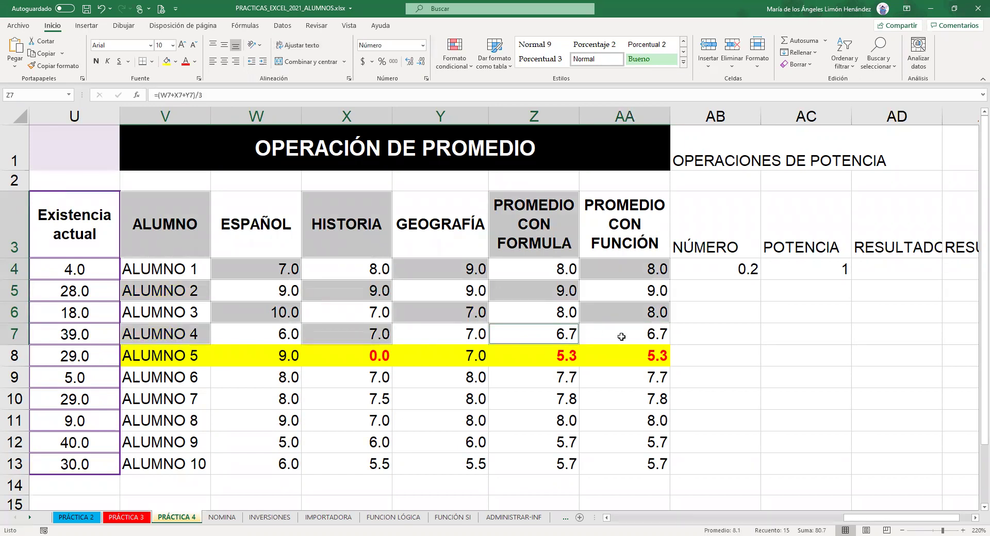
pyautogui.keyDown('ctrl'); pyautogui.click(163, 376); pyautogui.keyUp('ctrl')
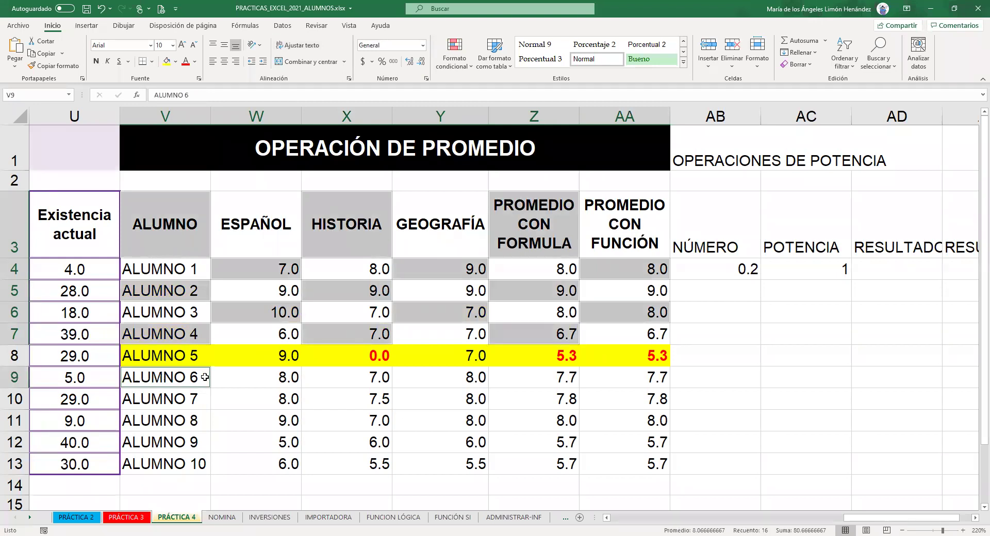
pyautogui.keyDown('ctrl'); pyautogui.click(334, 383); pyautogui.keyUp('ctrl')
pyautogui.keyDown('ctrl'); pyautogui.click(532, 381); pyautogui.keyUp('ctrl')
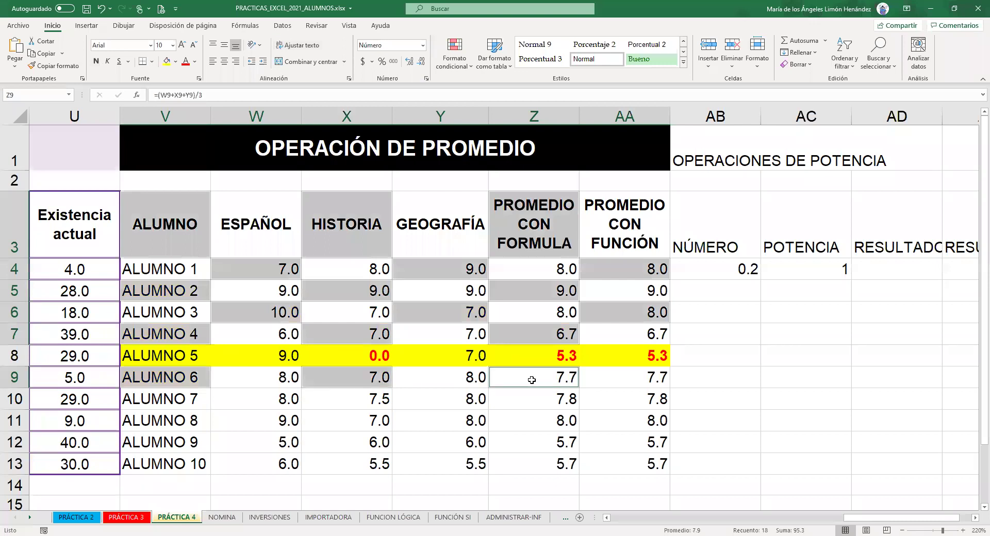
pyautogui.keyDown('ctrl'); pyautogui.click(250, 401); pyautogui.keyUp('ctrl')
pyautogui.keyDown('ctrl'); pyautogui.click(417, 403); pyautogui.keyUp('ctrl')
pyautogui.keyDown('ctrl'); pyautogui.click(622, 401); pyautogui.keyUp('ctrl')
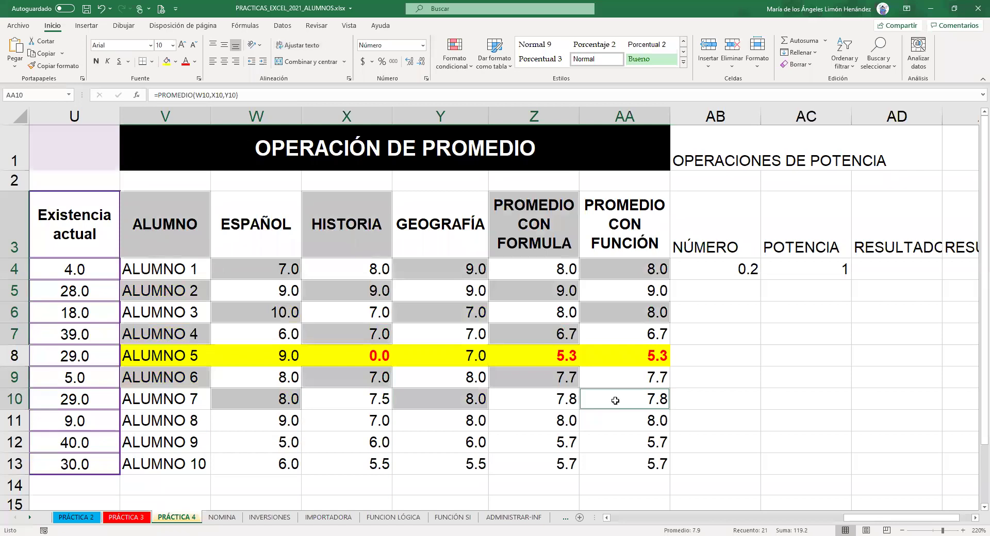
# Extend the checkerboard selection through rows 11 to 13: V11, X11, Z11, W12, Y12, AA12, V13, X13, Z13.
pyautogui.keyDown('ctrl'); pyautogui.click(166, 422); pyautogui.keyUp('ctrl')
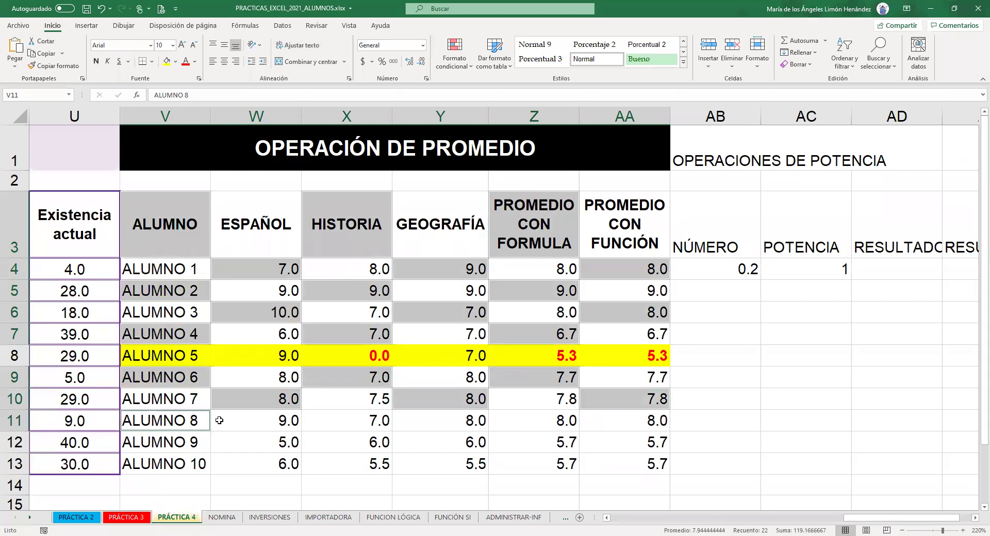
pyautogui.keyDown('ctrl'); pyautogui.click(333, 421); pyautogui.keyUp('ctrl')
pyautogui.keyDown('ctrl'); pyautogui.click(513, 421); pyautogui.keyUp('ctrl')
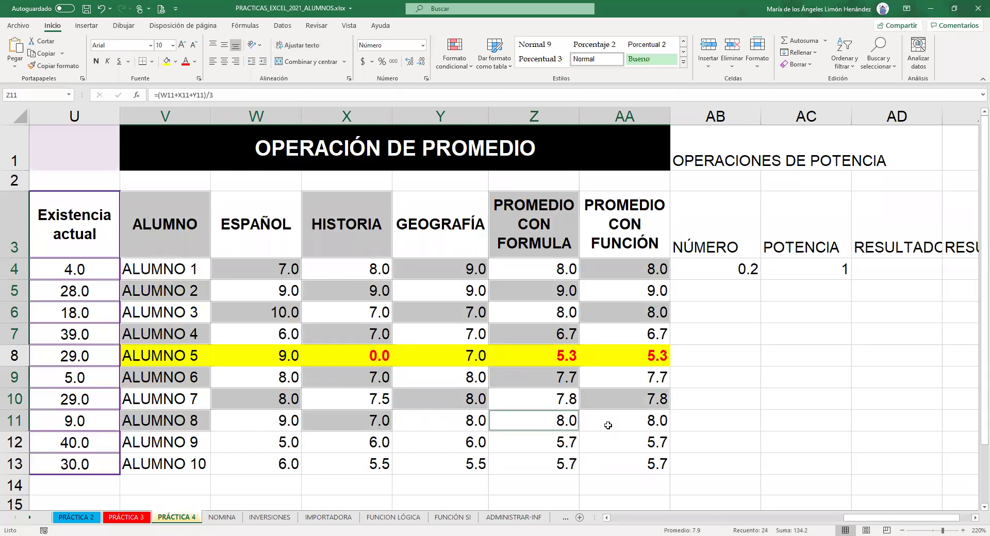
pyautogui.keyDown('ctrl'); pyautogui.click(233, 443); pyautogui.keyUp('ctrl')
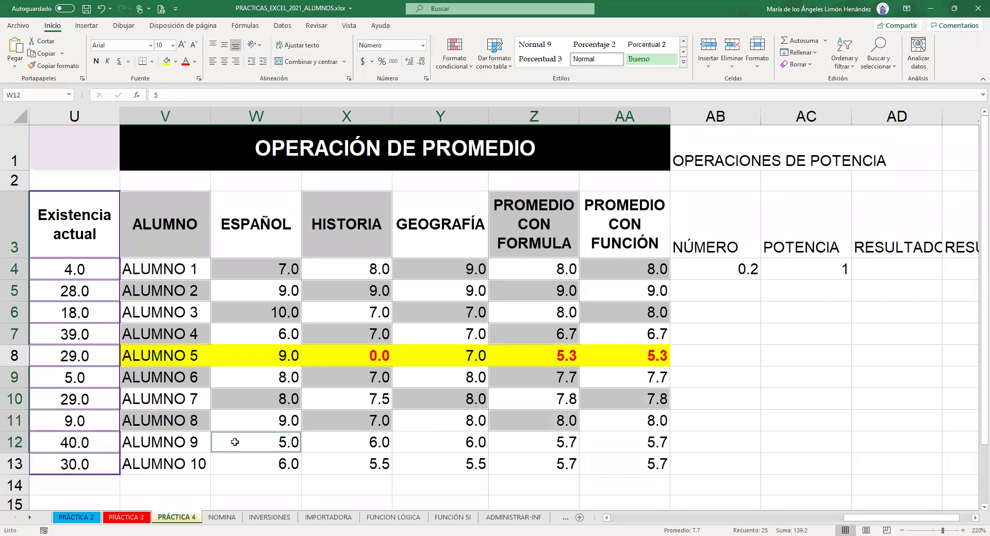
pyautogui.keyDown('ctrl'); pyautogui.click(411, 437); pyautogui.keyUp('ctrl')
pyautogui.keyDown('ctrl'); pyautogui.click(602, 439); pyautogui.keyUp('ctrl')
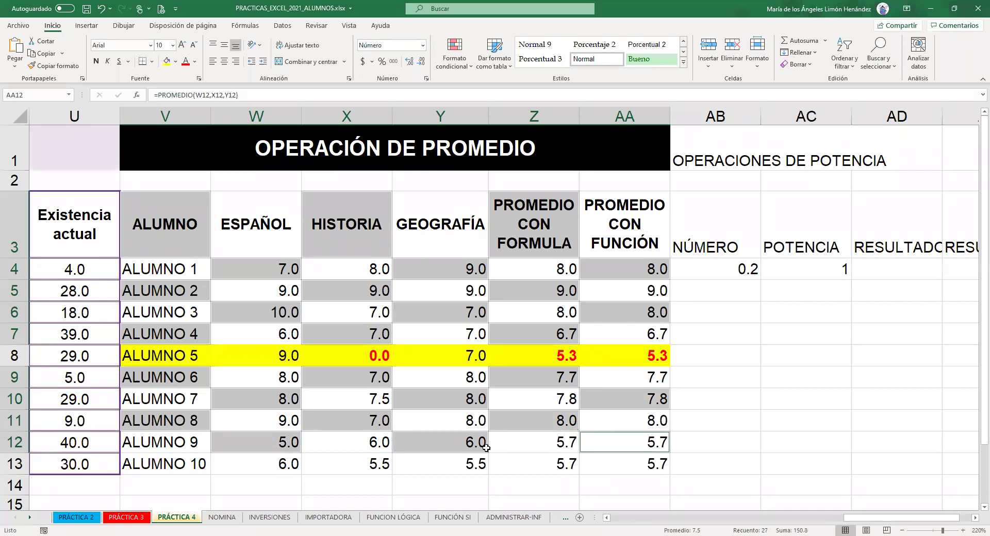
pyautogui.keyDown('ctrl'); pyautogui.click(178, 463); pyautogui.keyUp('ctrl')
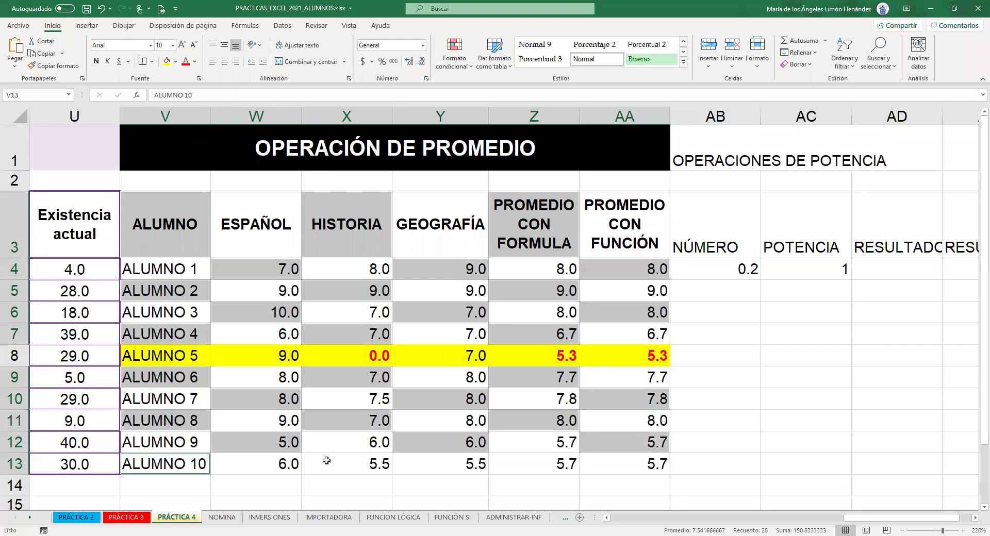
pyautogui.keyDown('ctrl'); pyautogui.click(330, 461); pyautogui.keyUp('ctrl')
pyautogui.keyDown('ctrl'); pyautogui.click(537, 463); pyautogui.keyUp('ctrl')
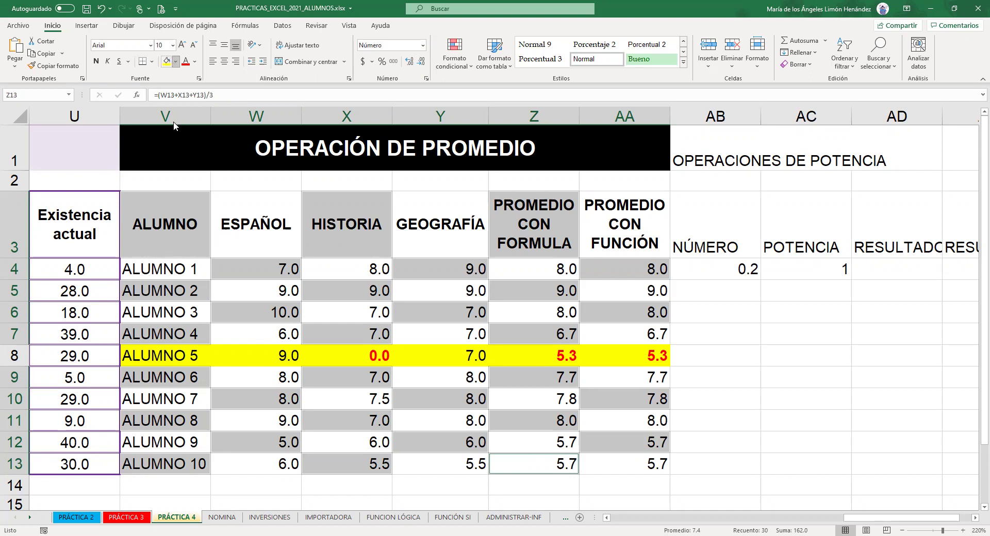
# Fill the selected checkerboard cells with the recently used light yellow and deselect them.
pyautogui.click(176, 62)
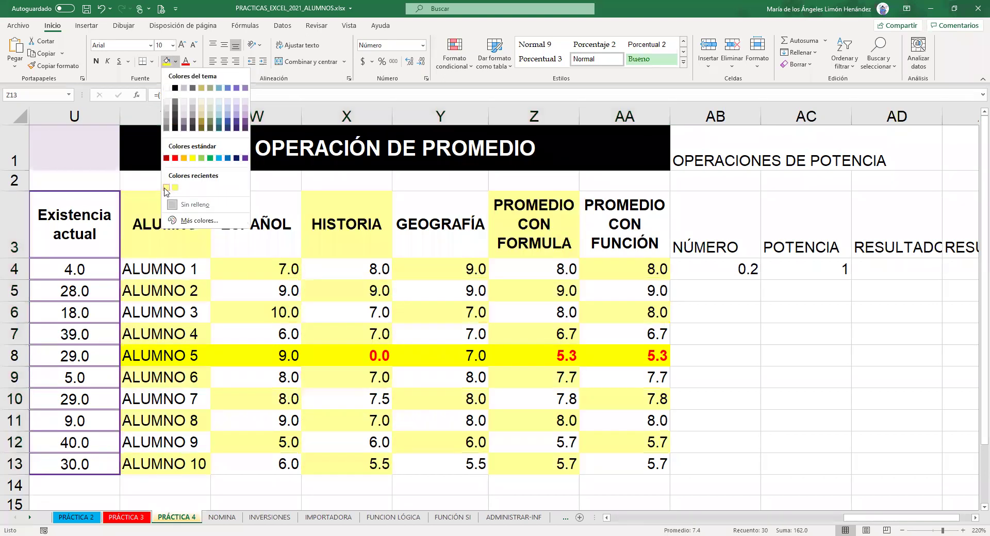
pyautogui.click(508, 459)
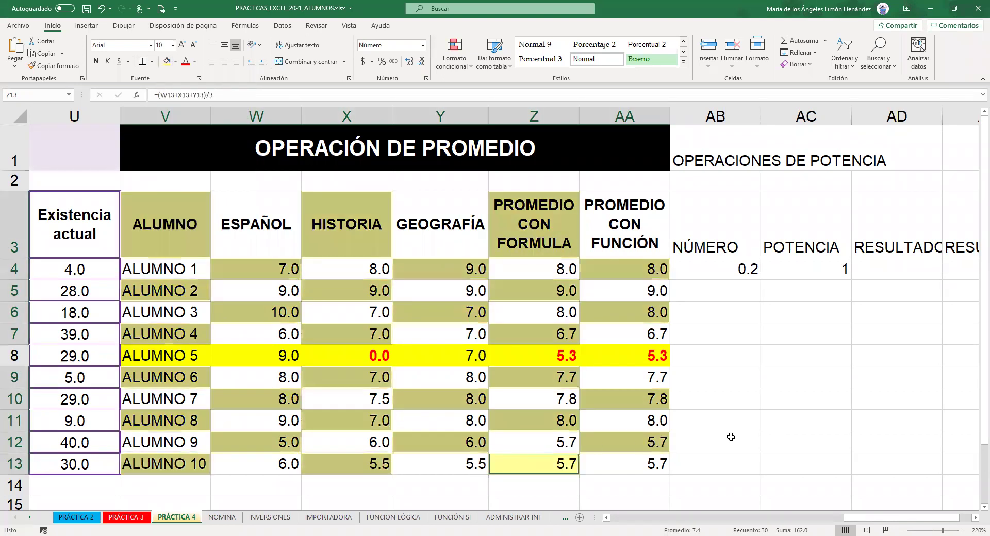
pyautogui.click(731, 437)
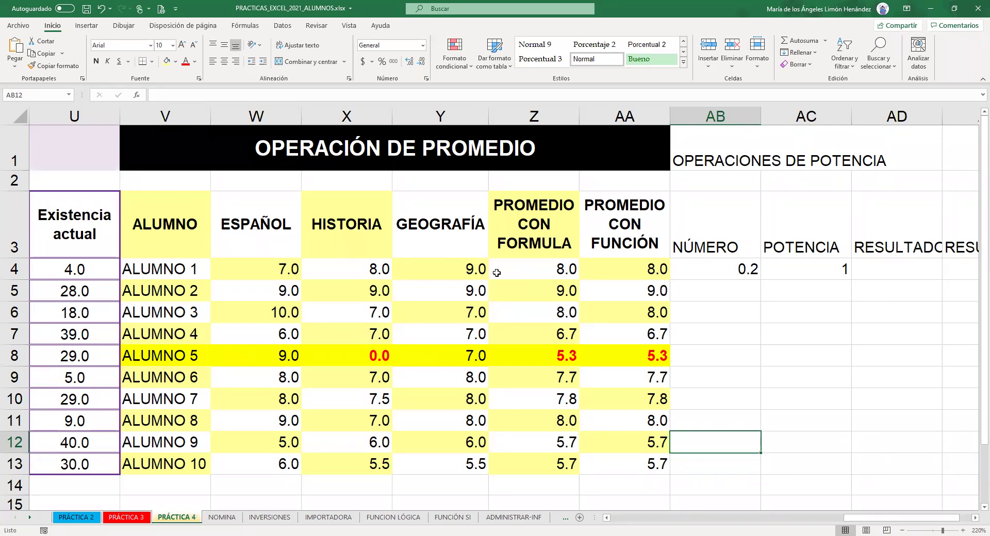
# Merge and center the OPERACIONES DE POTENCIA title across AB1:AE1 and align it vertically to the middle.
pyautogui.click(975, 519)
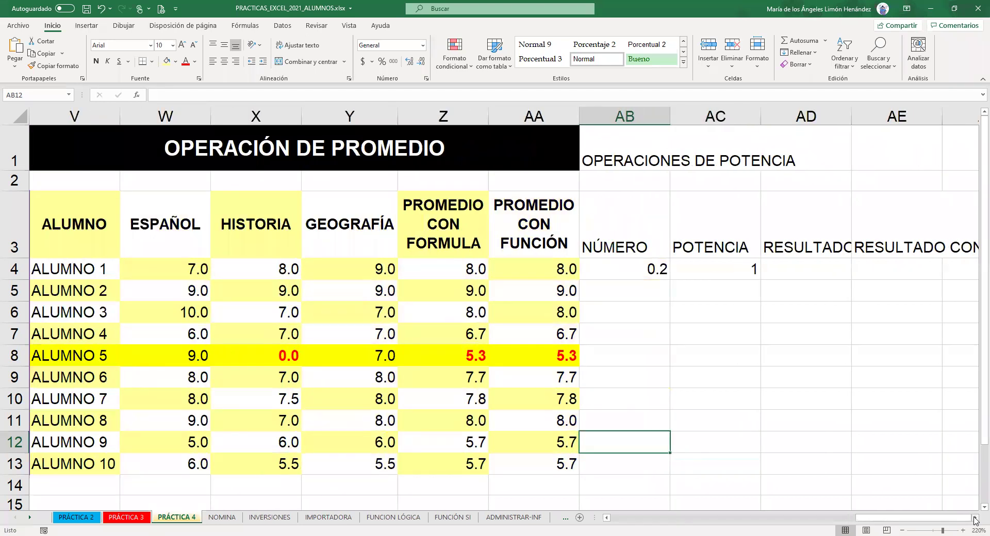
pyautogui.click(975, 519)
pyautogui.click(974, 520)
pyautogui.click(974, 520)
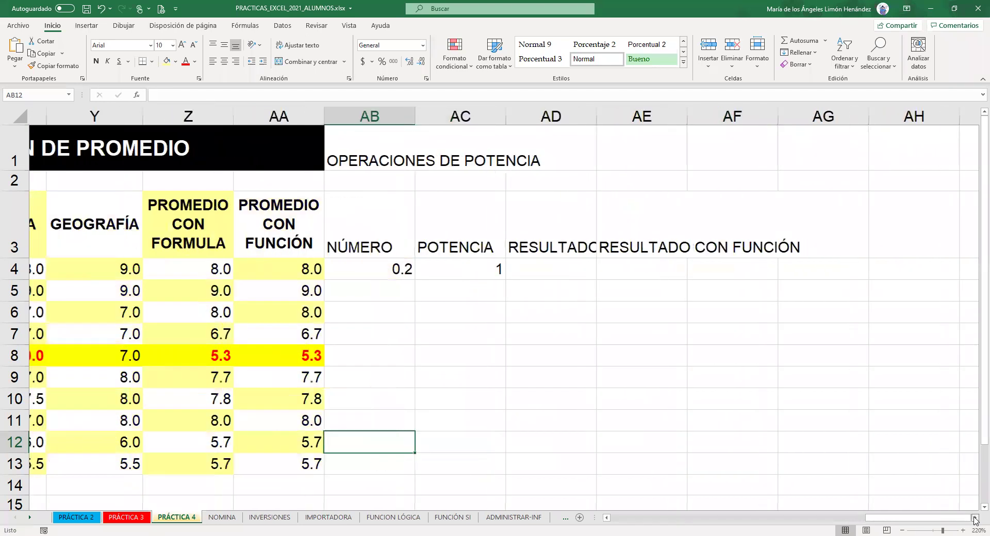
pyautogui.click(370, 147)
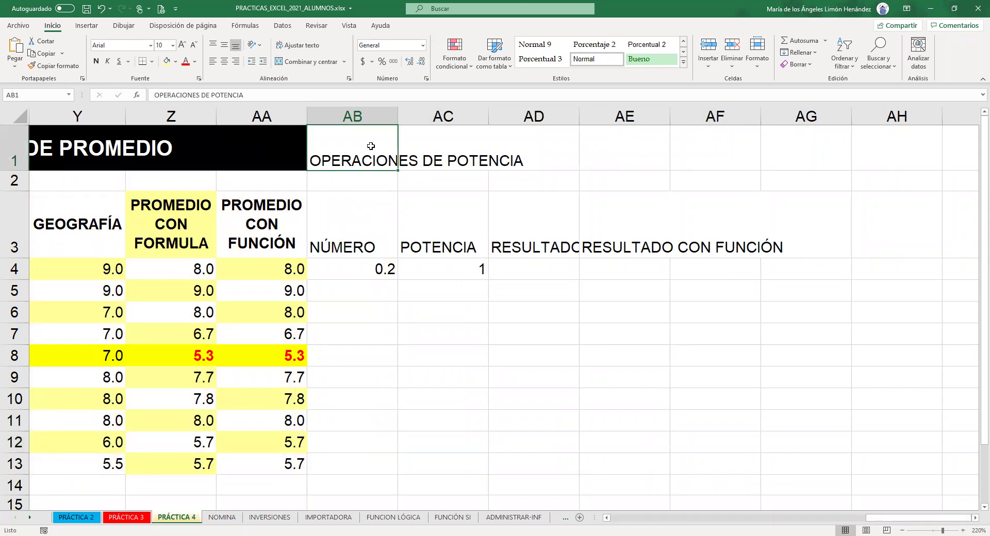
pyautogui.moveTo(360, 142); pyautogui.dragTo(587, 141)
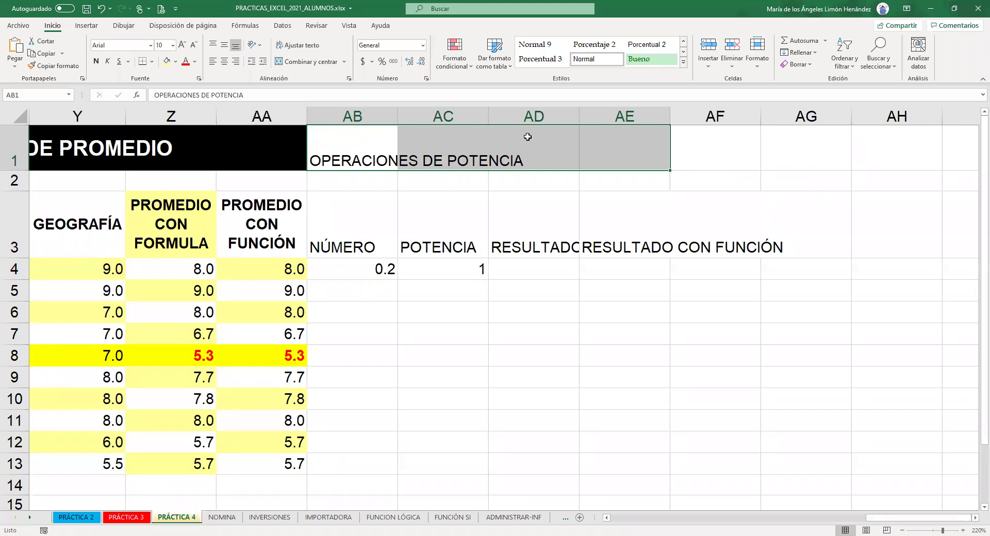
pyautogui.click(308, 62)
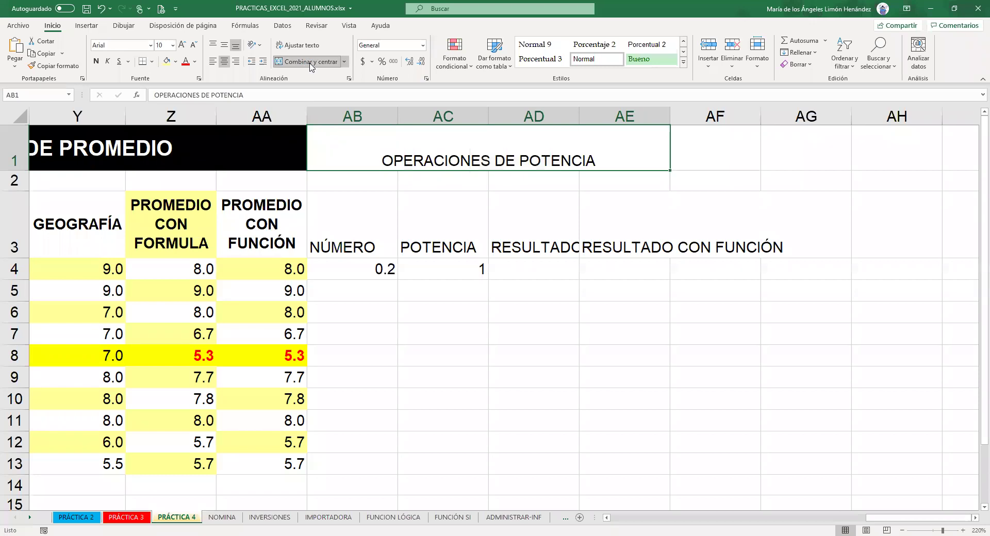
pyautogui.click(224, 45)
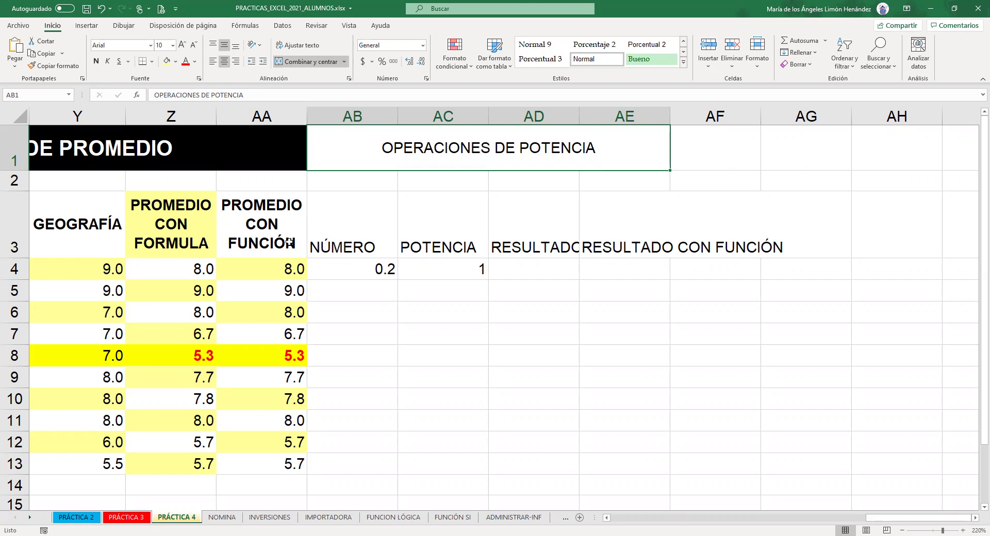
# Format the OPERACIONES DE POTENCIA title in bold at font size 14.
pyautogui.click(175, 140)
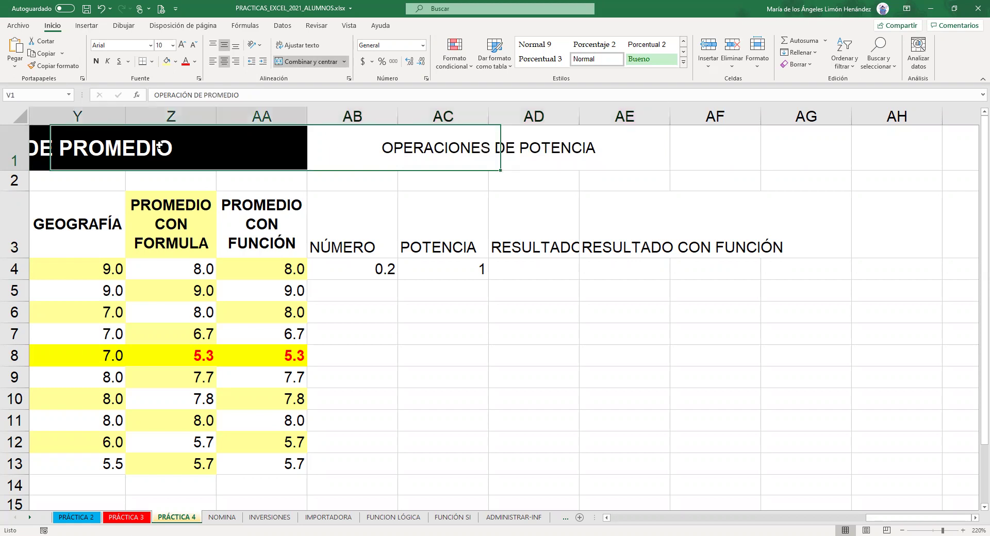
pyautogui.click(408, 149)
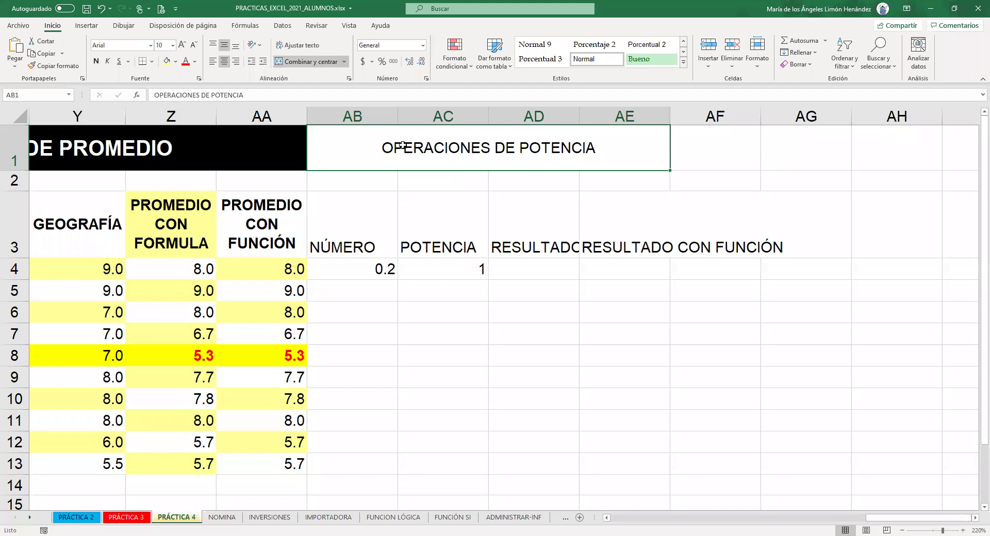
pyautogui.click(182, 46)
pyautogui.click(182, 45)
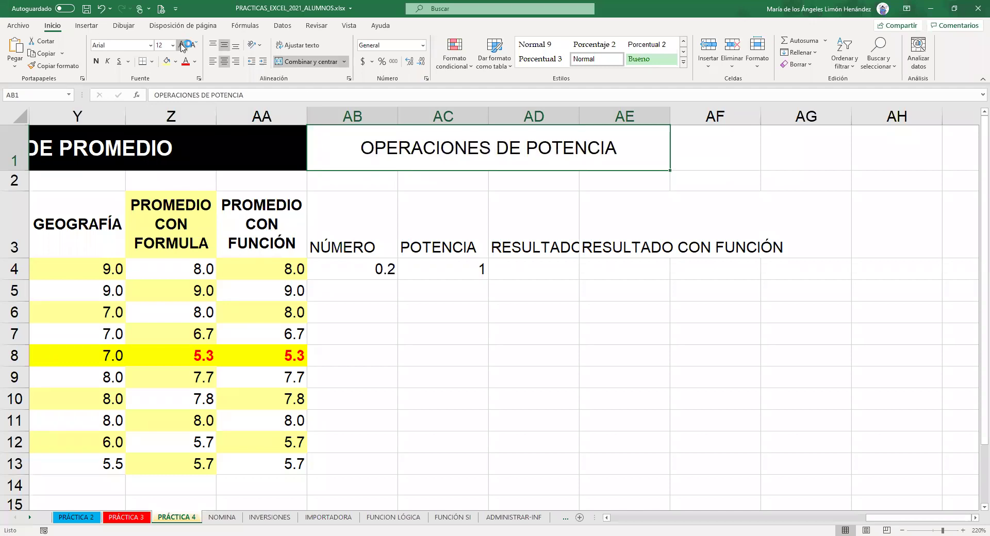
pyautogui.click(182, 45)
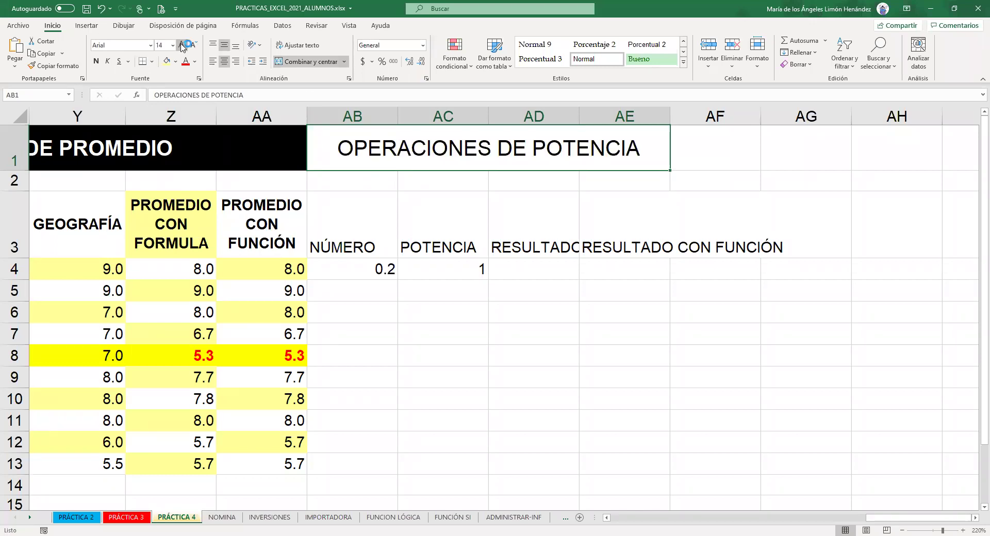
pyautogui.click(95, 62)
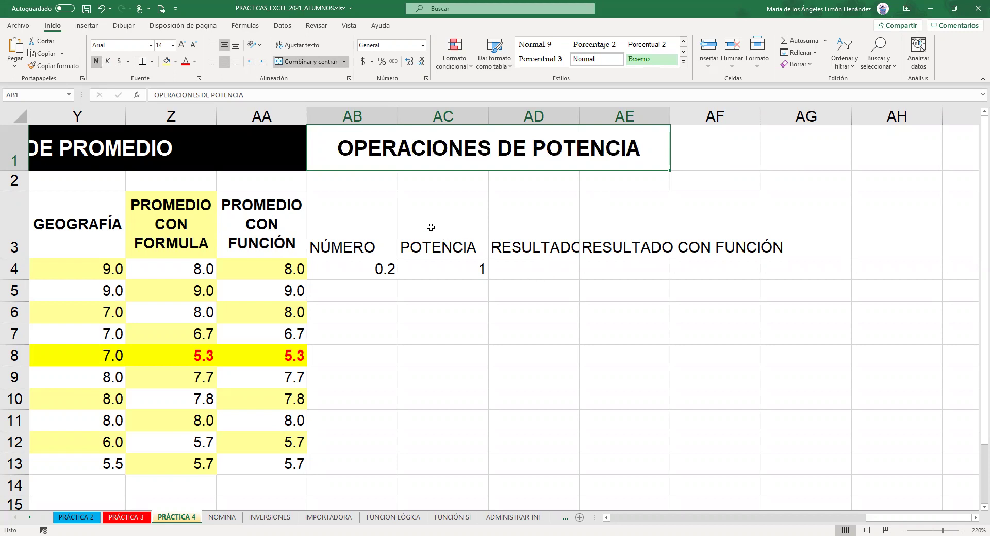
# Wrap the text of the headers in AB3:AE3 and center them vertically and horizontally.
pyautogui.click(388, 231)
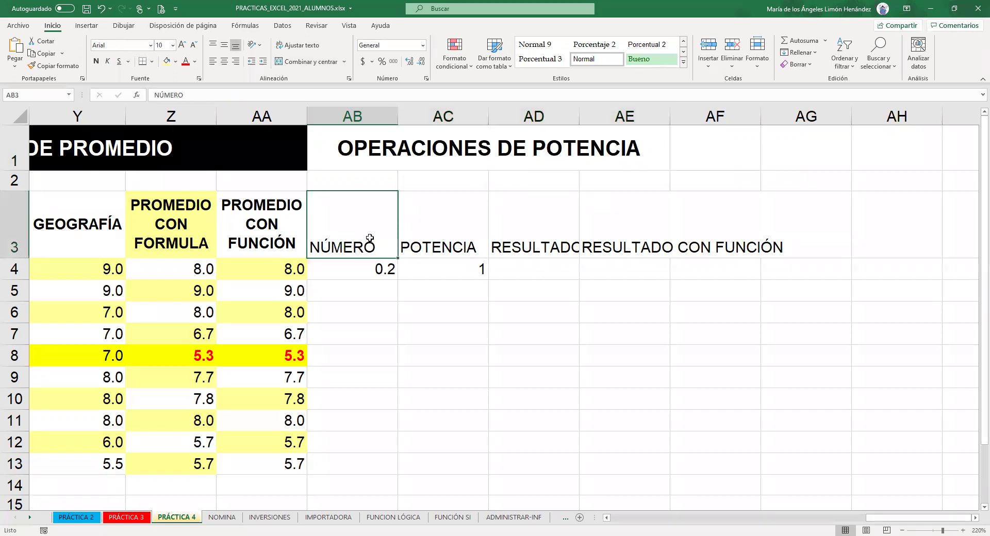
pyautogui.moveTo(366, 231); pyautogui.dragTo(616, 226)
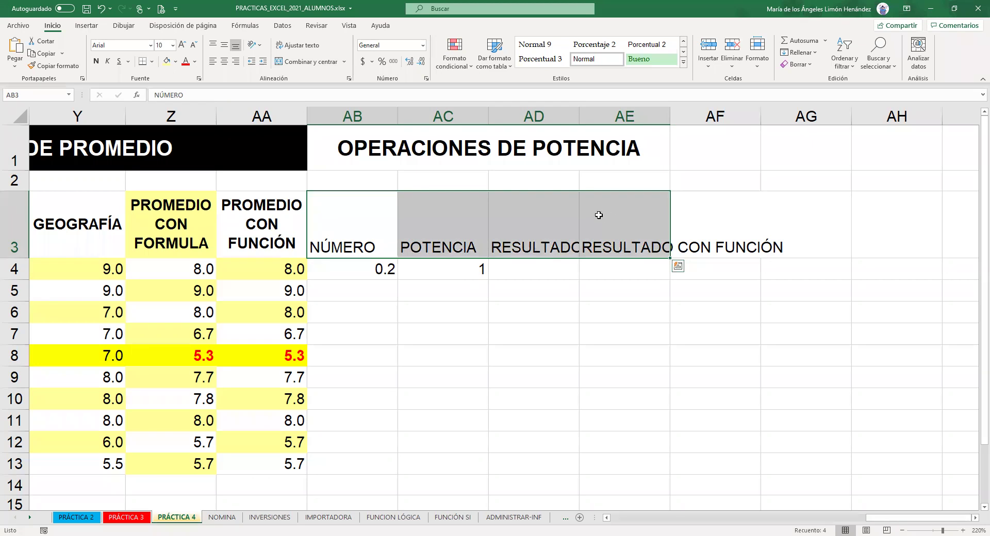
pyautogui.click(311, 47)
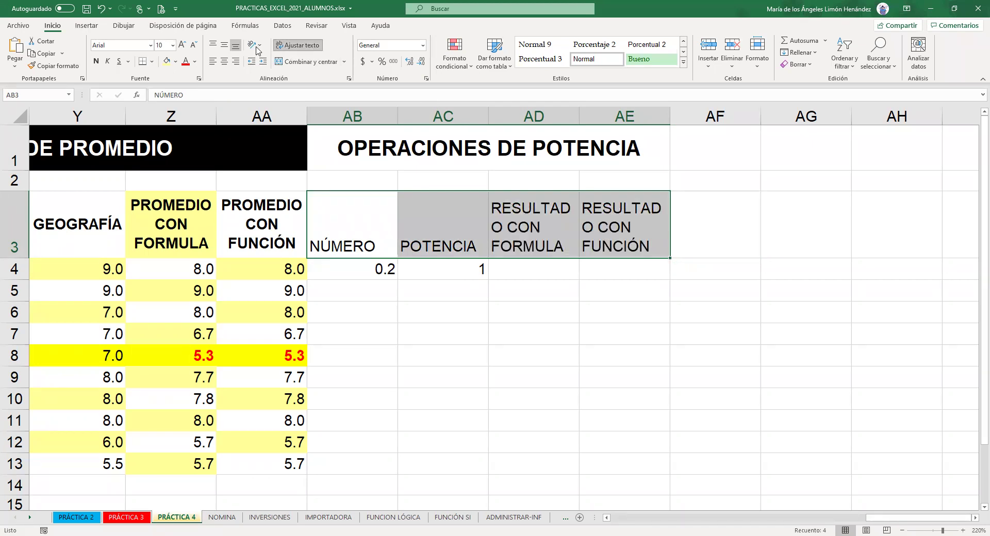
pyautogui.click(221, 48)
pyautogui.click(224, 61)
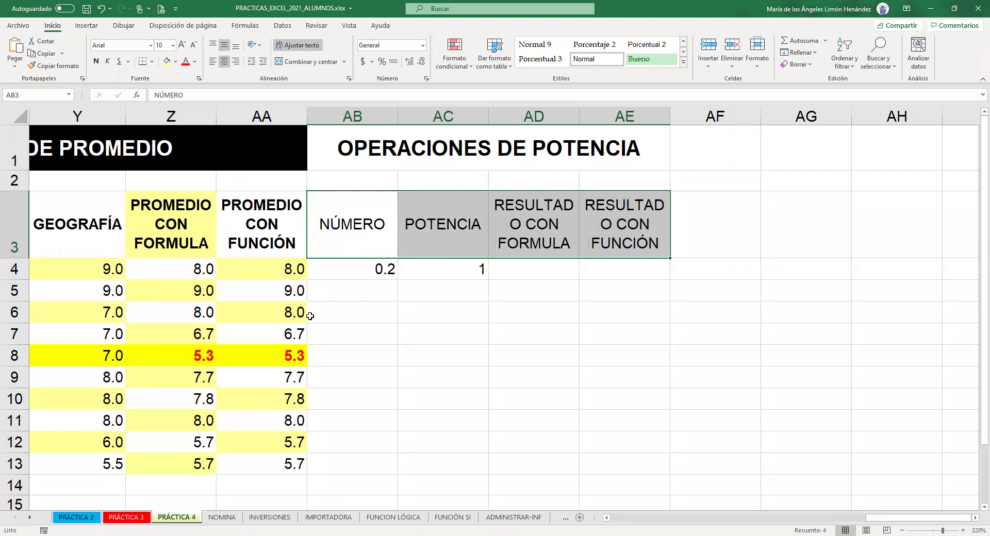
# Widen columns AD and AE slightly so the word RESULTADO fits on one line in each header.
pyautogui.click(526, 230)
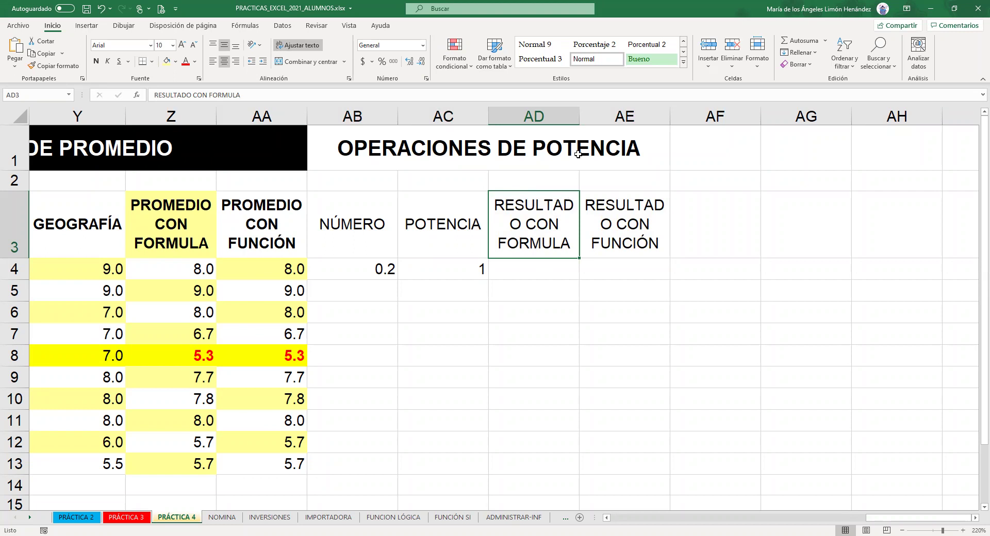
pyautogui.moveTo(580, 116); pyautogui.dragTo(589, 114)
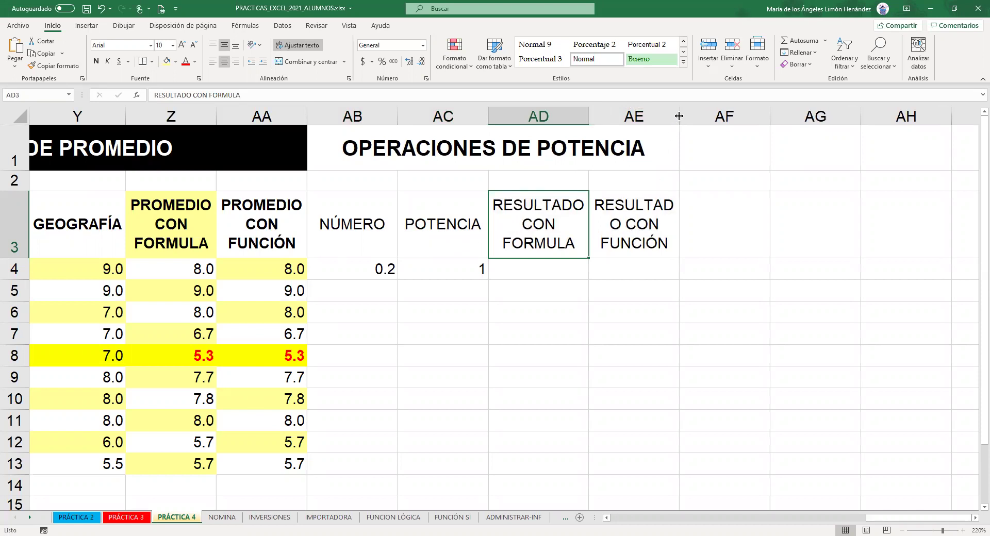
pyautogui.moveTo(680, 116); pyautogui.dragTo(689, 116)
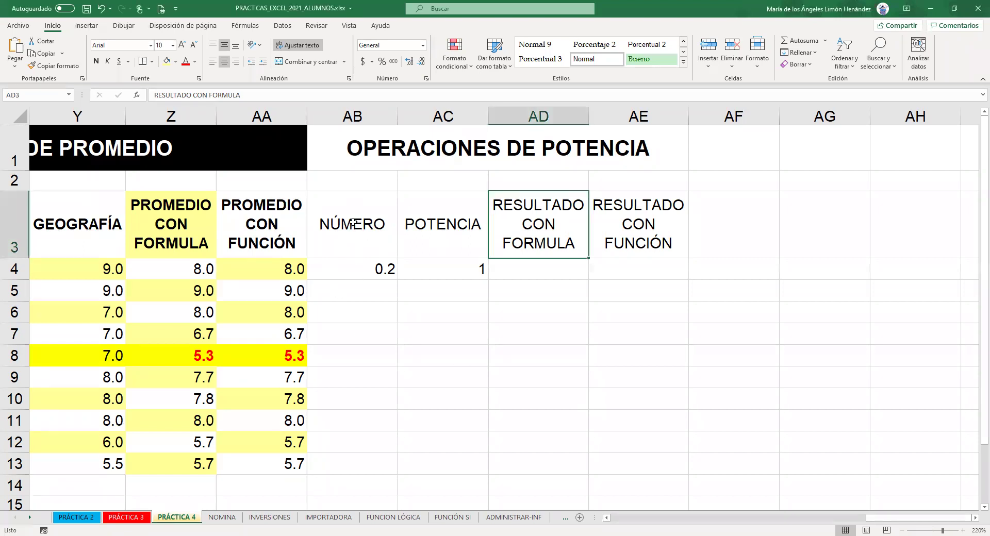
# Enter 0.3 in AB5 as the second value of the NÚMERO column.
pyautogui.click(369, 272)
pyautogui.click(368, 293)
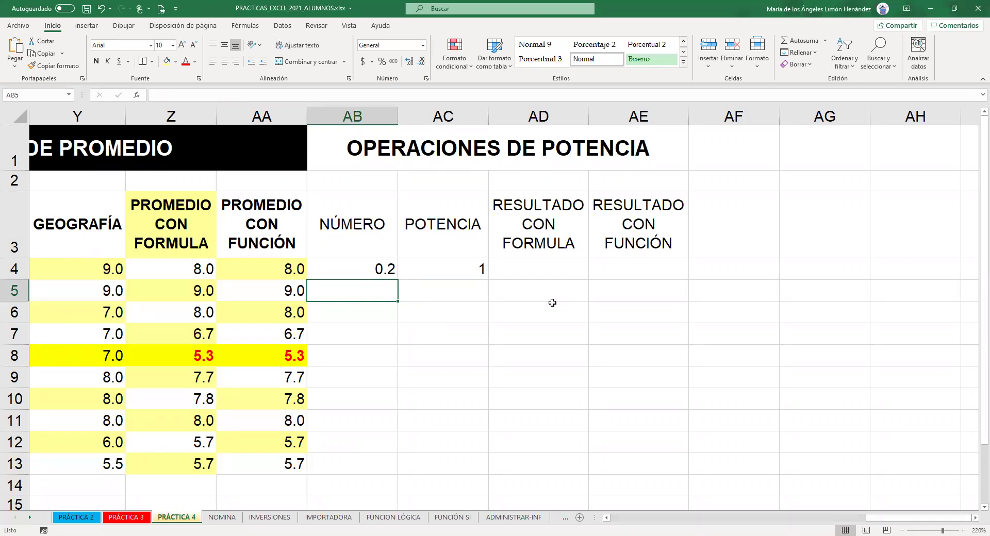
pyautogui.write('0.3')
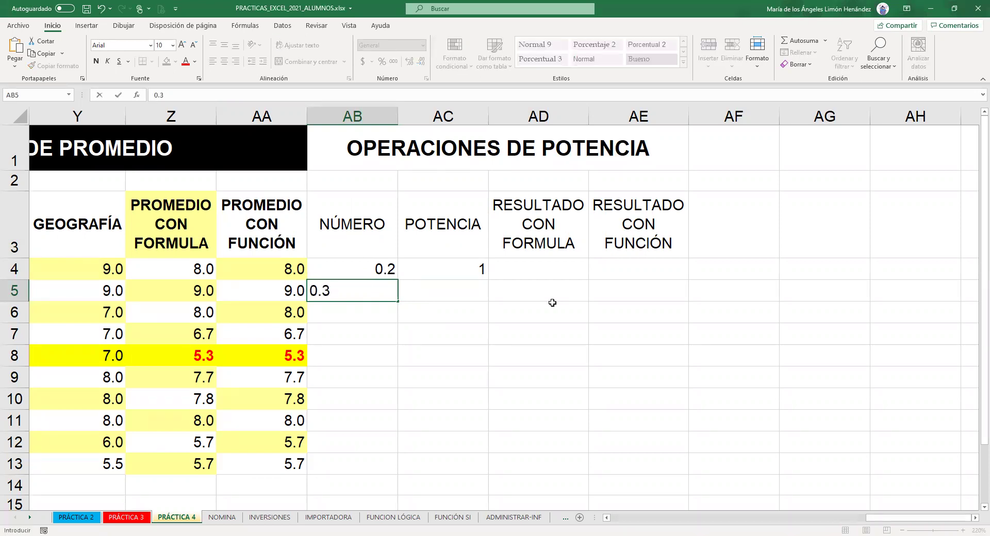
pyautogui.press('Return')
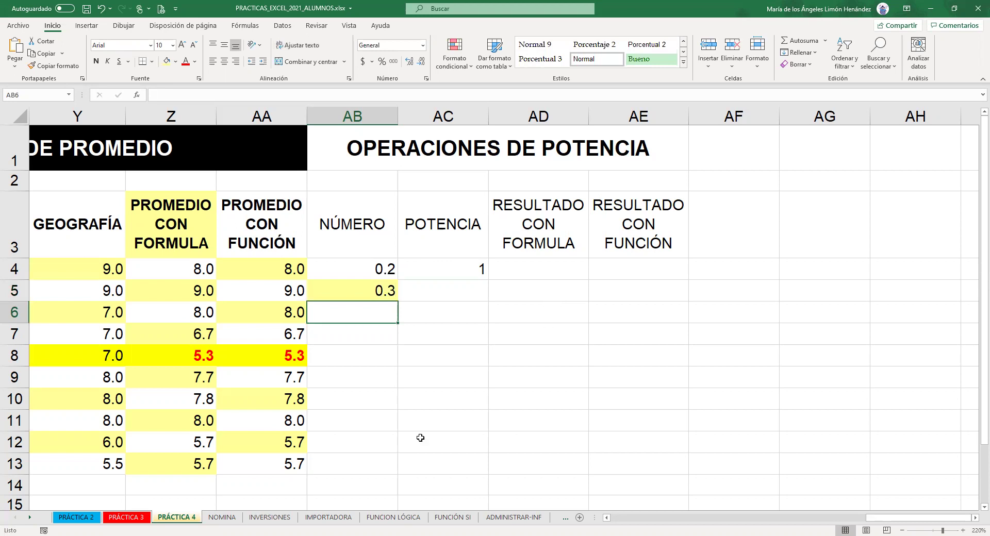
# Remove the yellow fill from cell AB5 in the NÚMERO column.
pyautogui.click(358, 290)
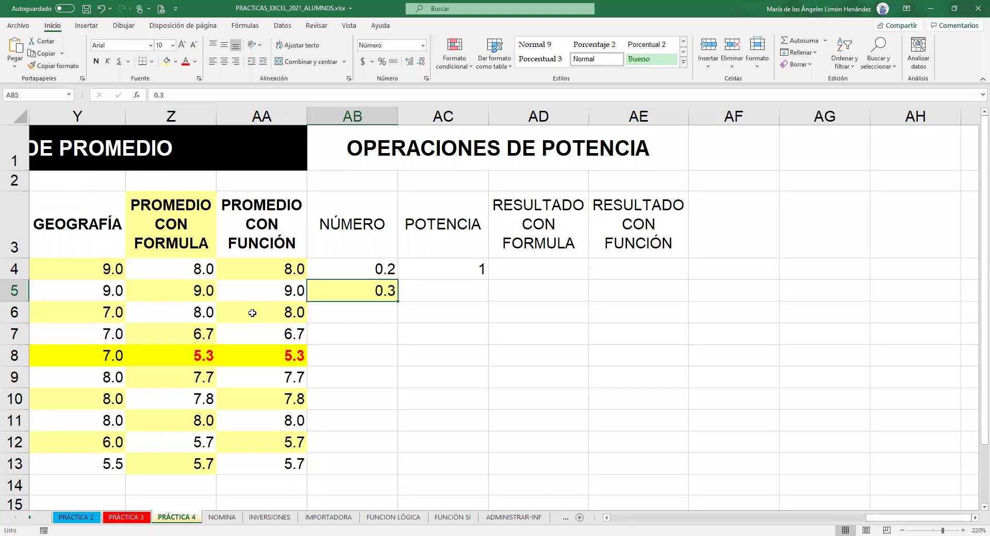
pyautogui.click(486, 158)
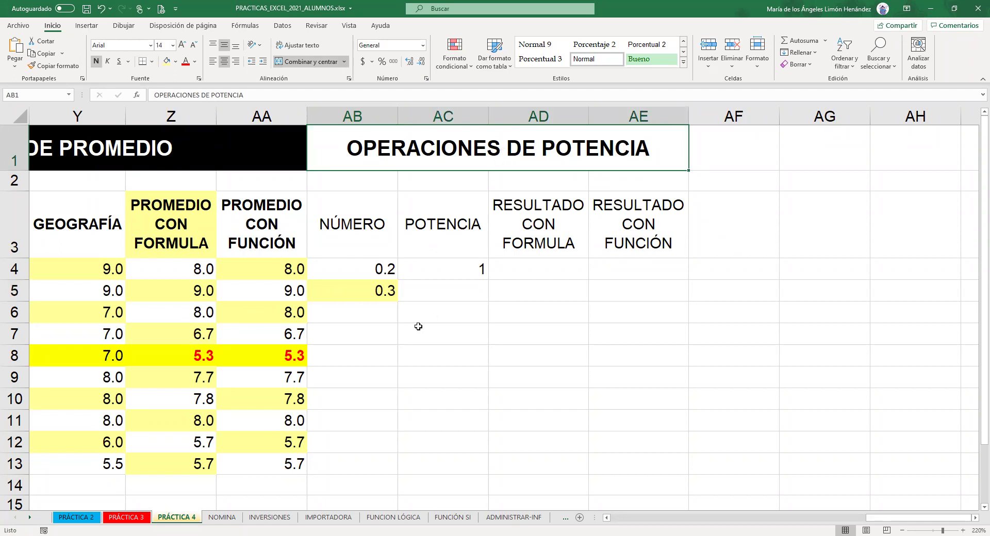
pyautogui.click(385, 287)
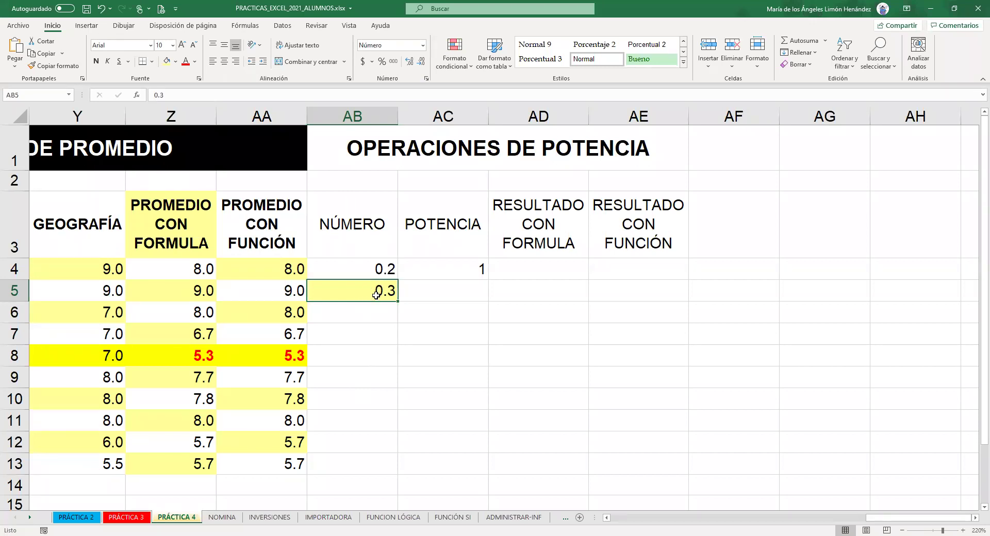
pyautogui.click(176, 62)
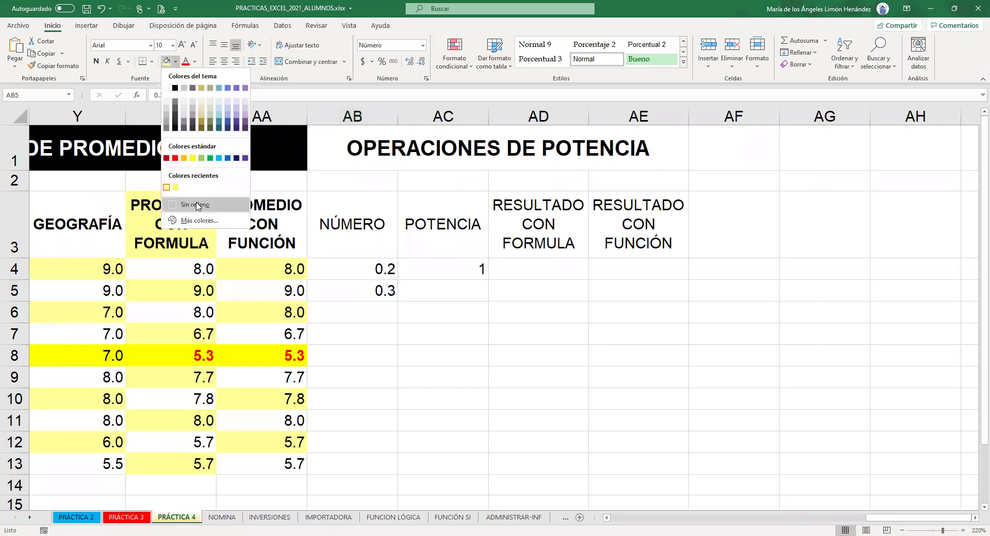
pyautogui.click(196, 205)
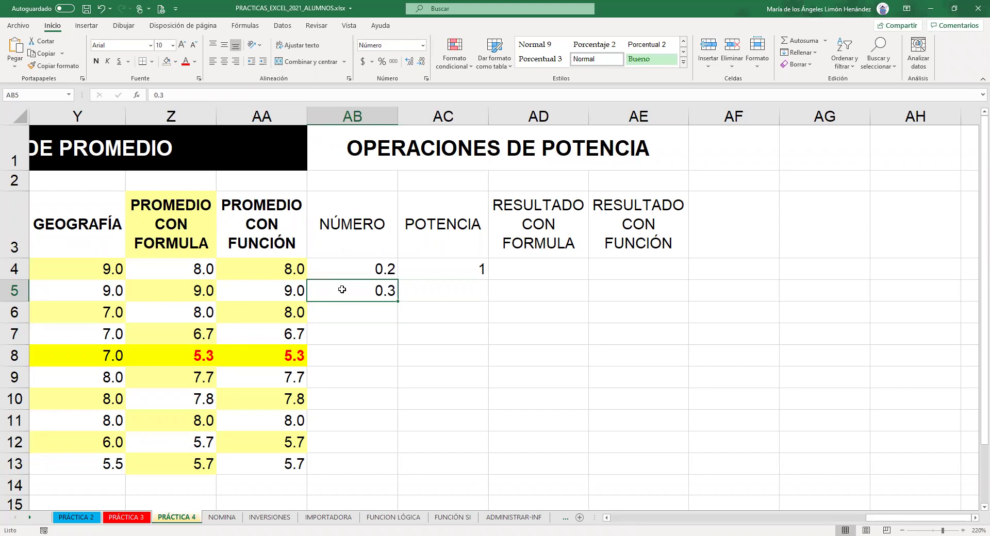
# Extend the number series from AB4:AB5 down the NÚMERO column to AB13.
pyautogui.moveTo(349, 273); pyautogui.dragTo(340, 292)
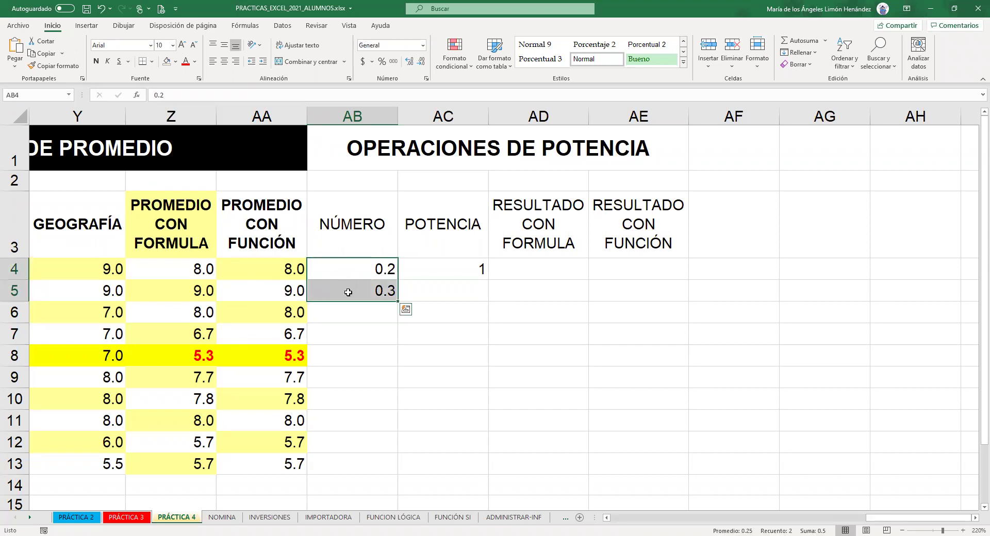
pyautogui.doubleClick(396, 301)
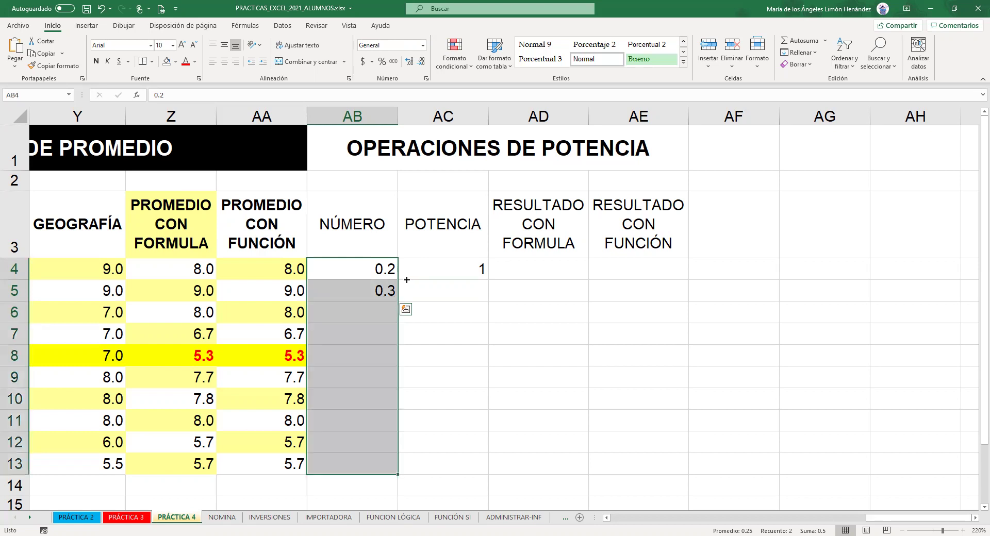
pyautogui.click(356, 266)
# Enter 2 in AC5 and extend the series from AC4:AC5 down the POTENCIA column to AC13.
pyautogui.click(436, 270)
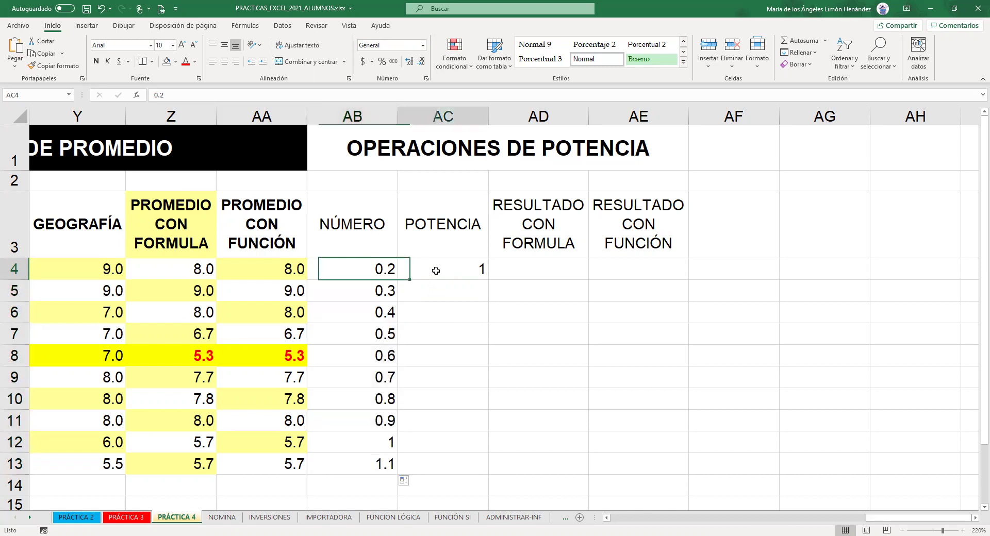
pyautogui.click(475, 291)
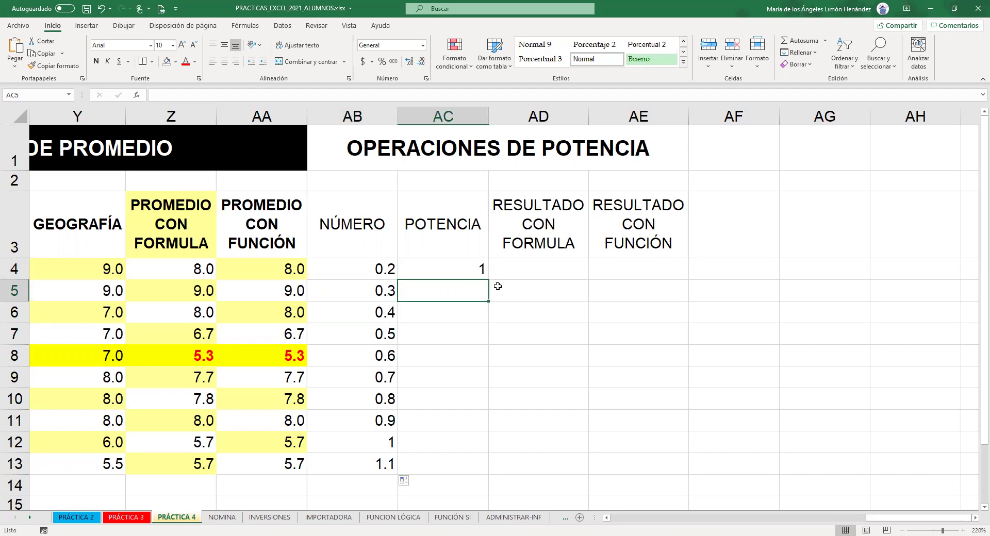
pyautogui.write('2')
pyautogui.press('Return')
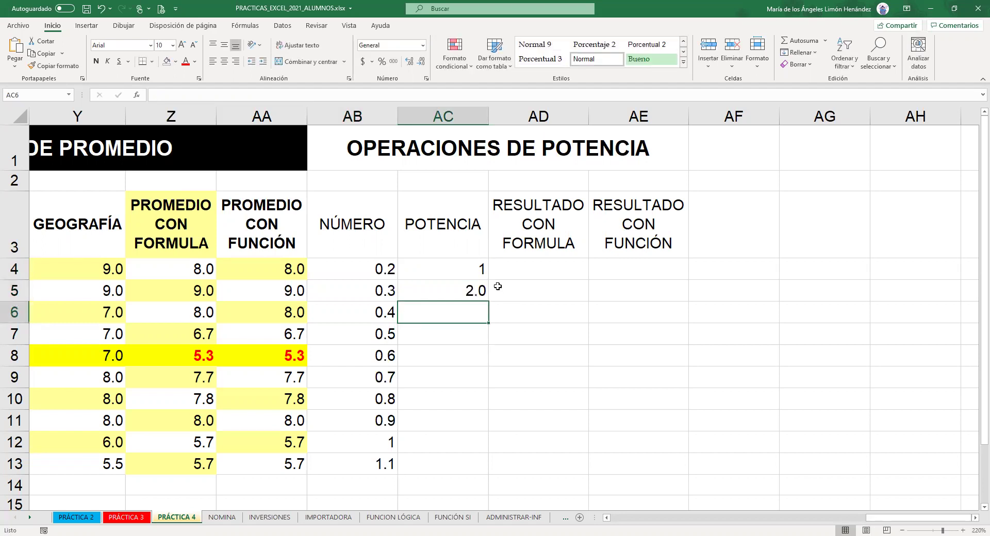
pyautogui.moveTo(467, 267); pyautogui.dragTo(469, 285)
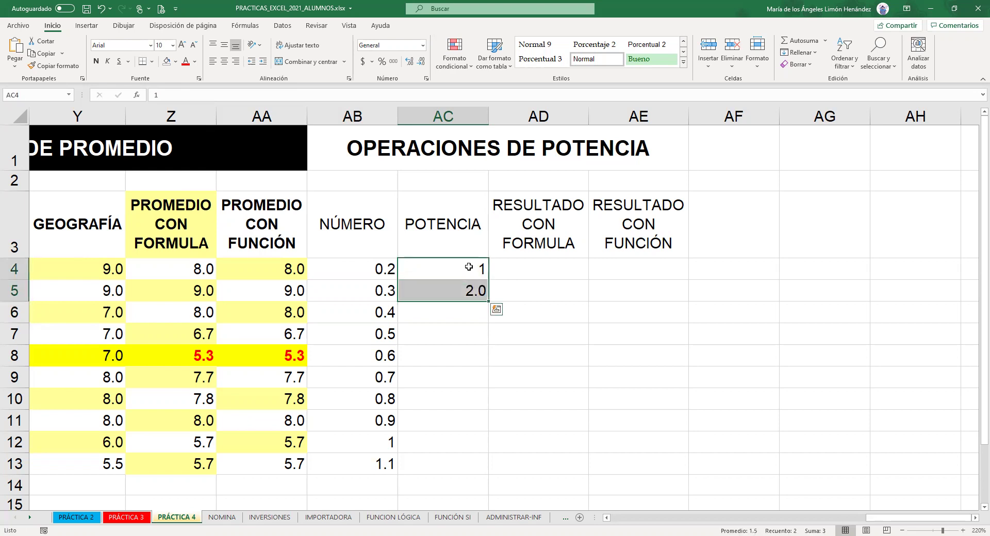
pyautogui.doubleClick(489, 301)
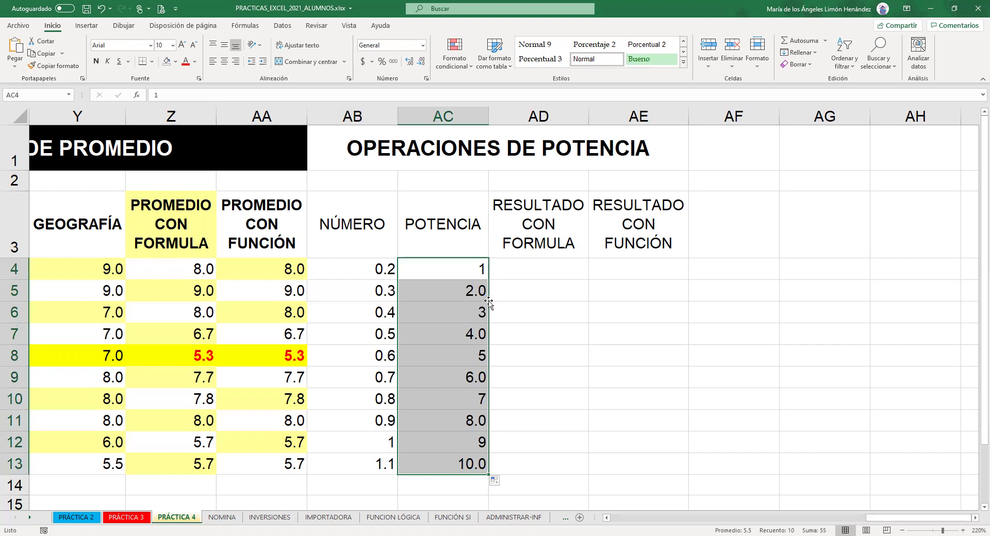
pyautogui.click(427, 292)
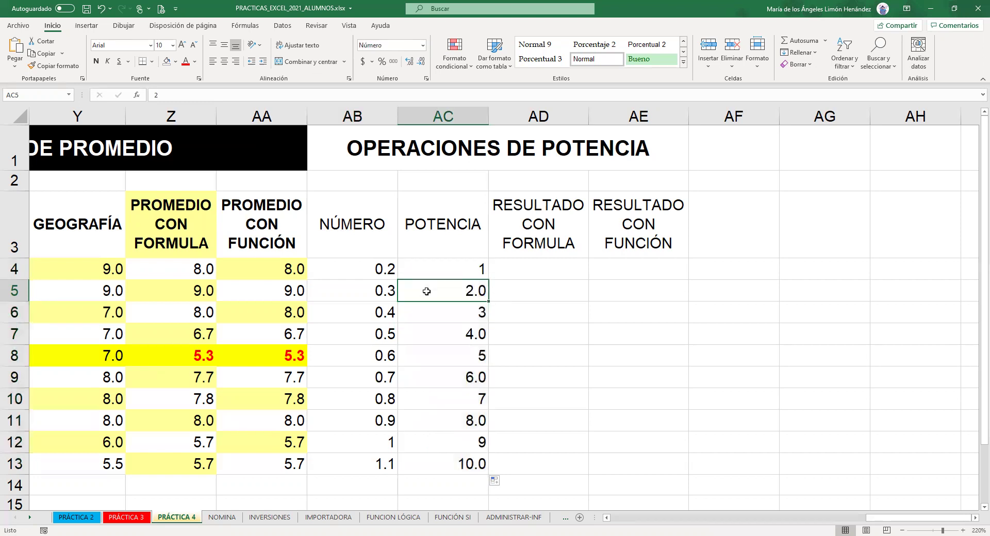
pyautogui.click(370, 292)
pyautogui.moveTo(369, 292); pyautogui.dragTo(415, 292)
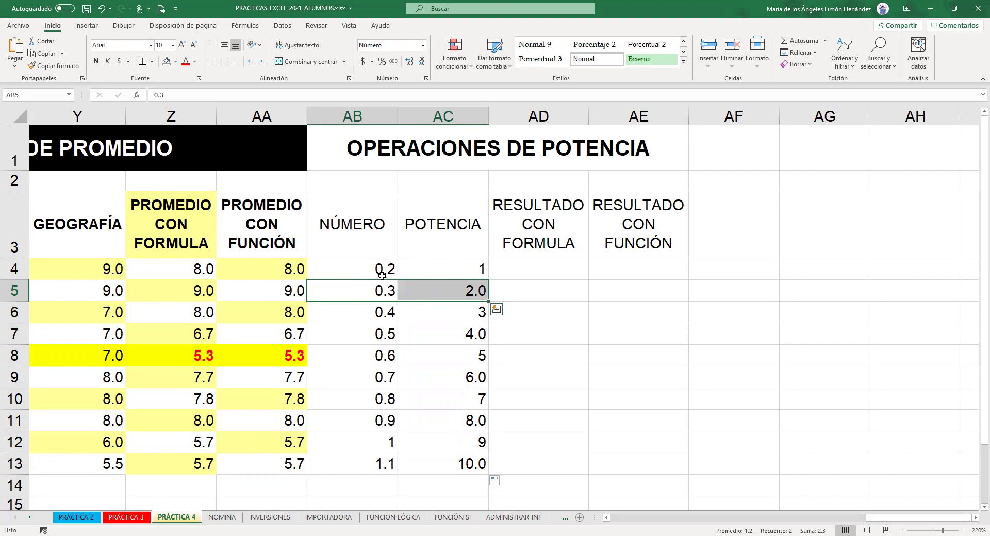
pyautogui.moveTo(367, 271); pyautogui.dragTo(367, 285)
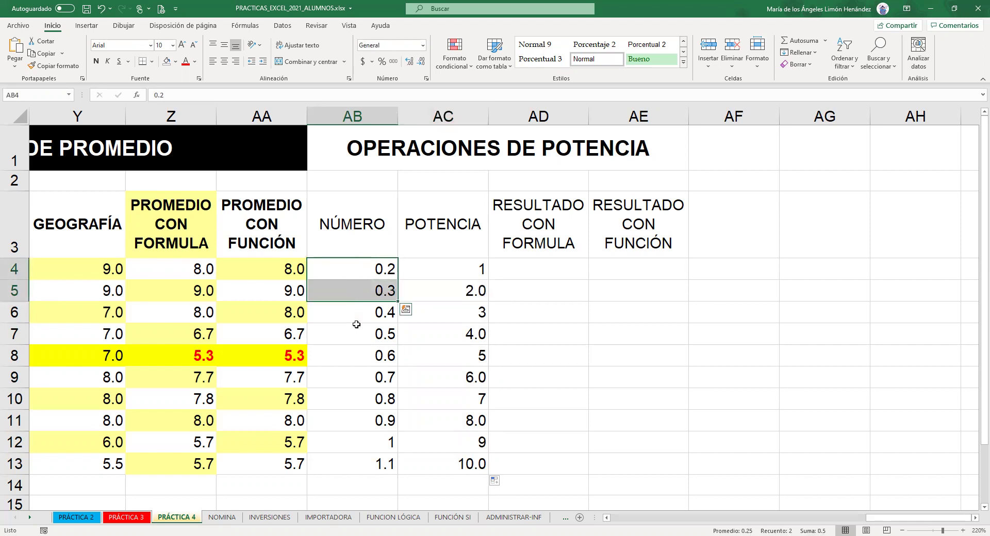
pyautogui.moveTo(446, 267); pyautogui.dragTo(447, 285)
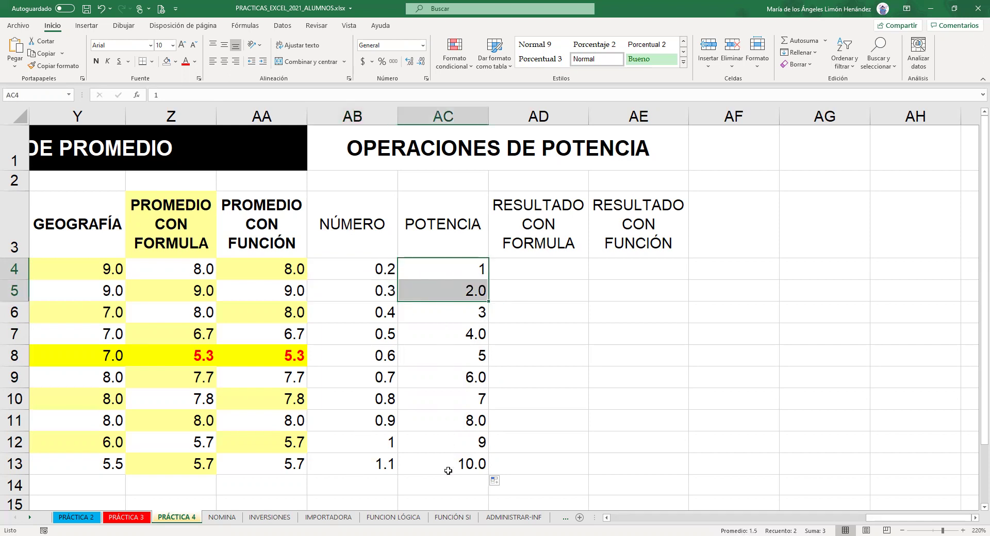
pyautogui.click(371, 272)
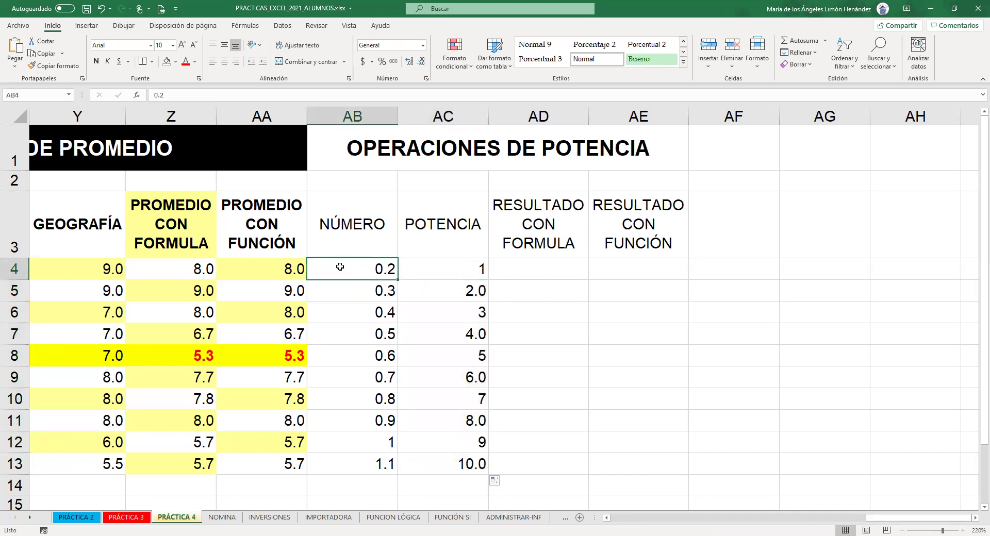
# Apply the Número format to the NÚMERO and POTENCIA values in AB4:AC13.
pyautogui.moveTo(359, 269); pyautogui.dragTo(413, 466)
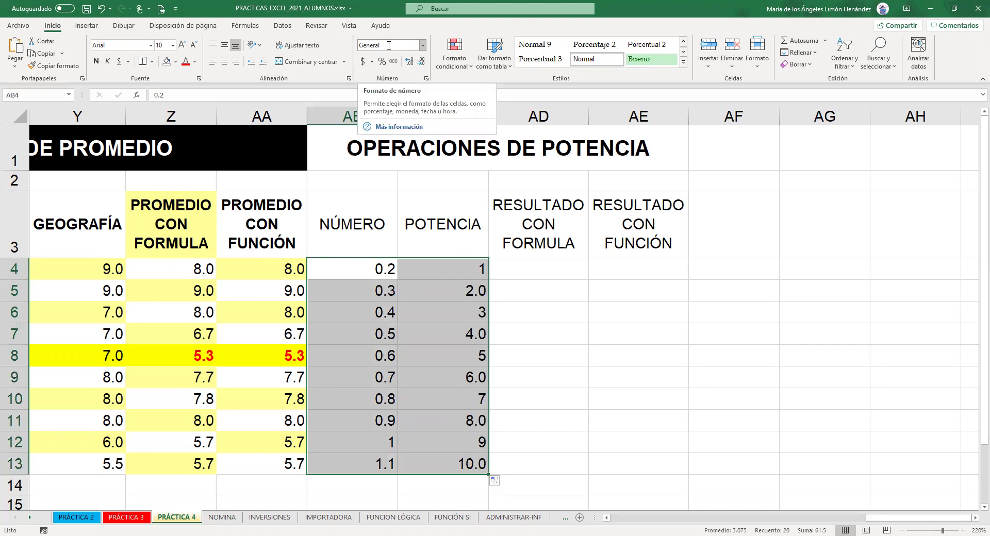
pyautogui.click(423, 46)
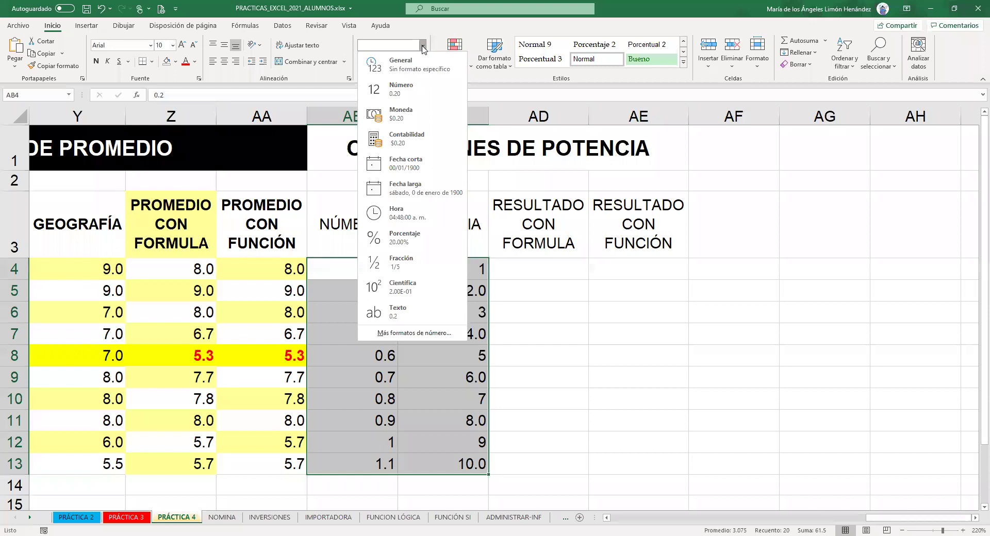
pyautogui.click(398, 93)
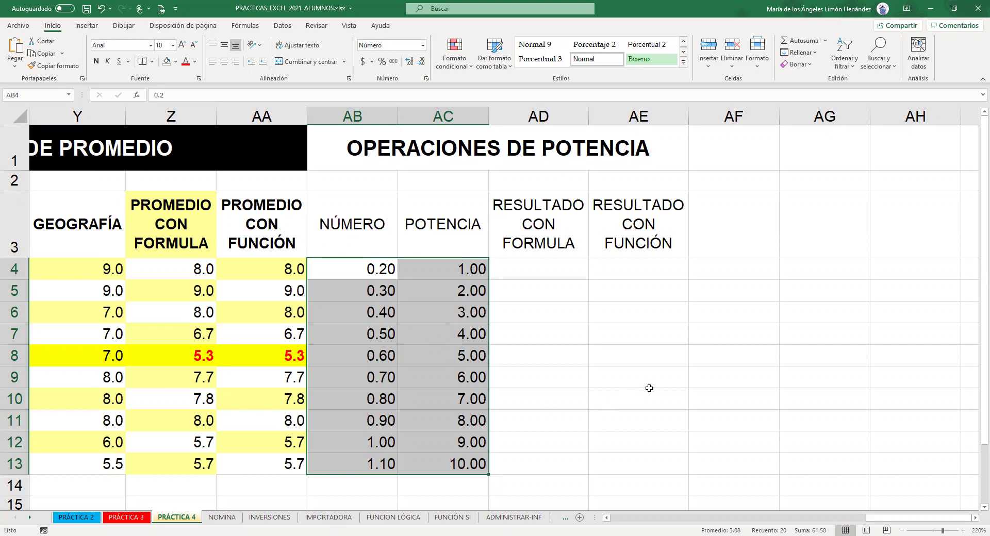
# Set the NÚMERO and POTENCIA values in AB4:AC13 to no fill.
pyautogui.click(371, 290)
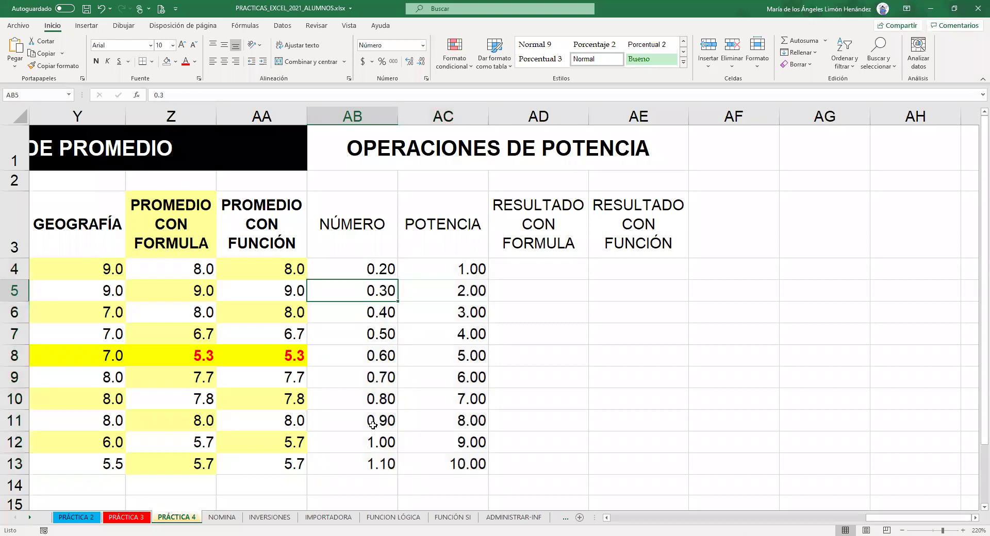
pyautogui.moveTo(368, 267); pyautogui.dragTo(436, 467)
pyautogui.moveTo(372, 269); pyautogui.dragTo(402, 467)
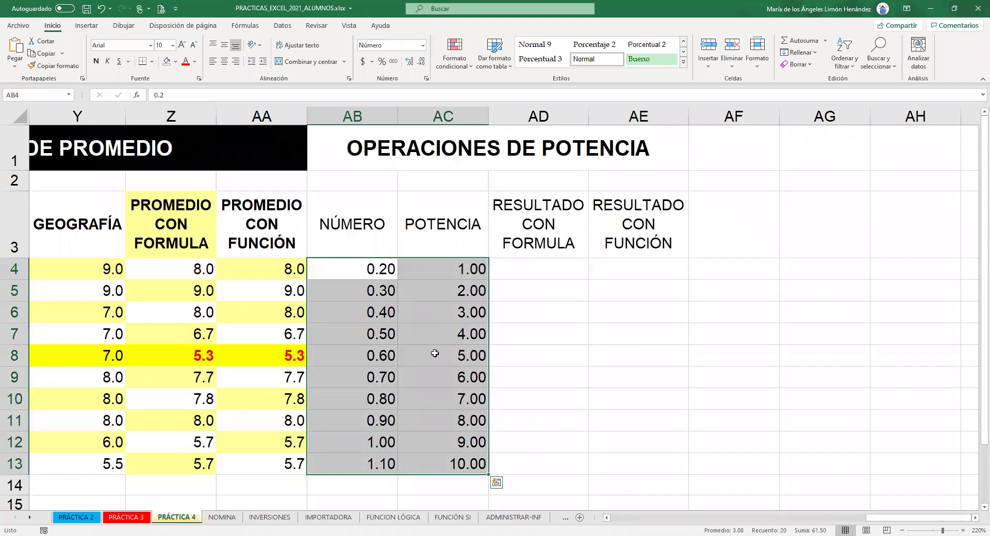
pyautogui.click(176, 62)
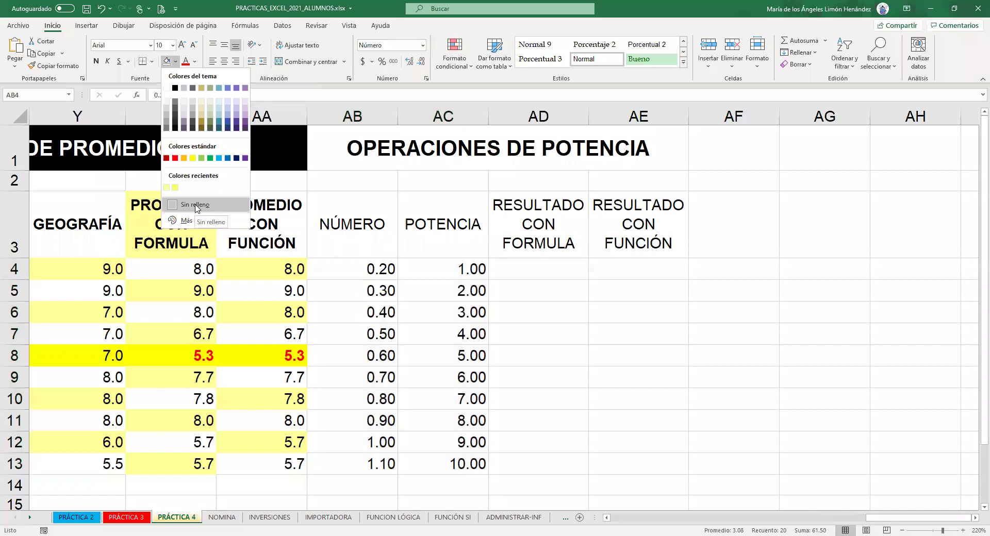
pyautogui.click(195, 205)
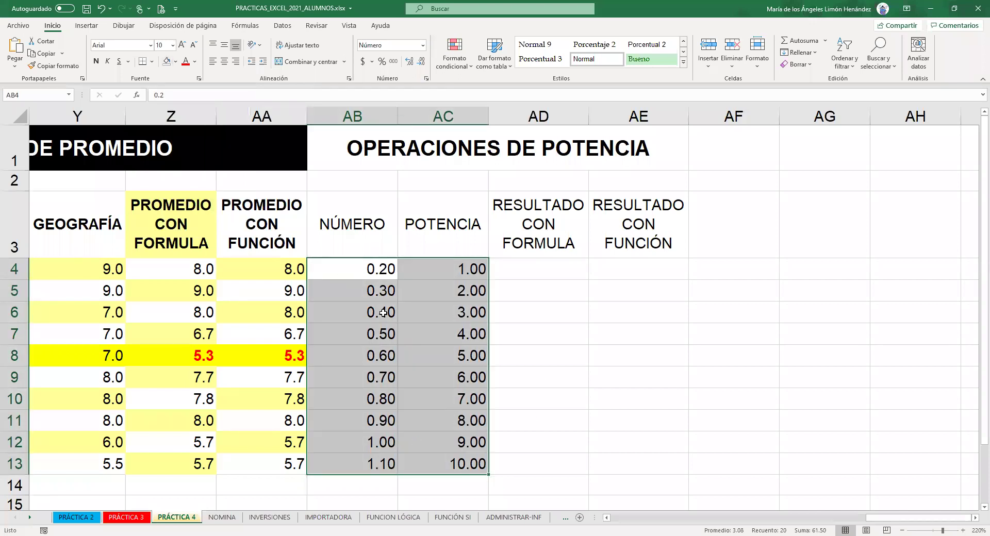
# Enter the formula =AB4^AC4 in AD4 and copy it down the RESULTADO CON FORMULA column to AD13.
pyautogui.click(539, 275)
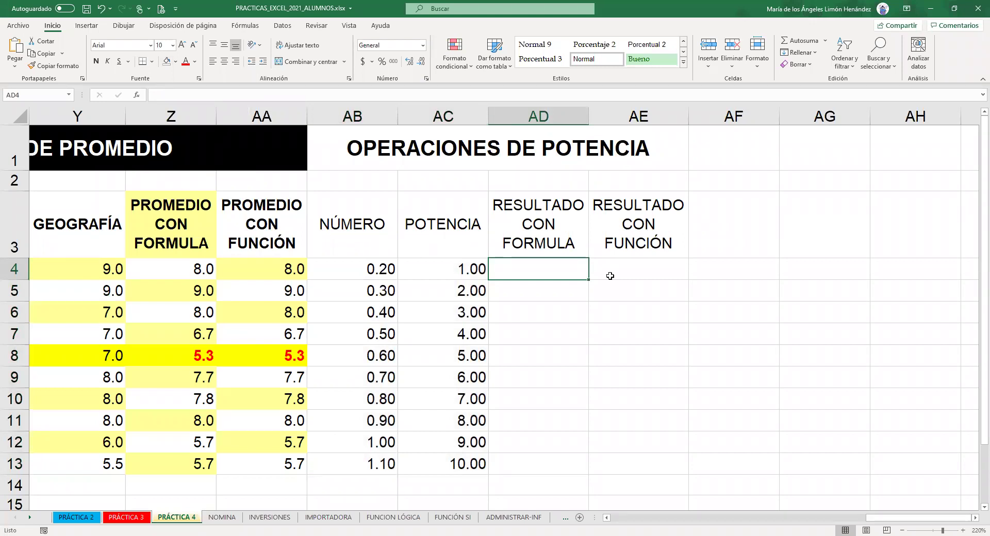
pyautogui.write('=')
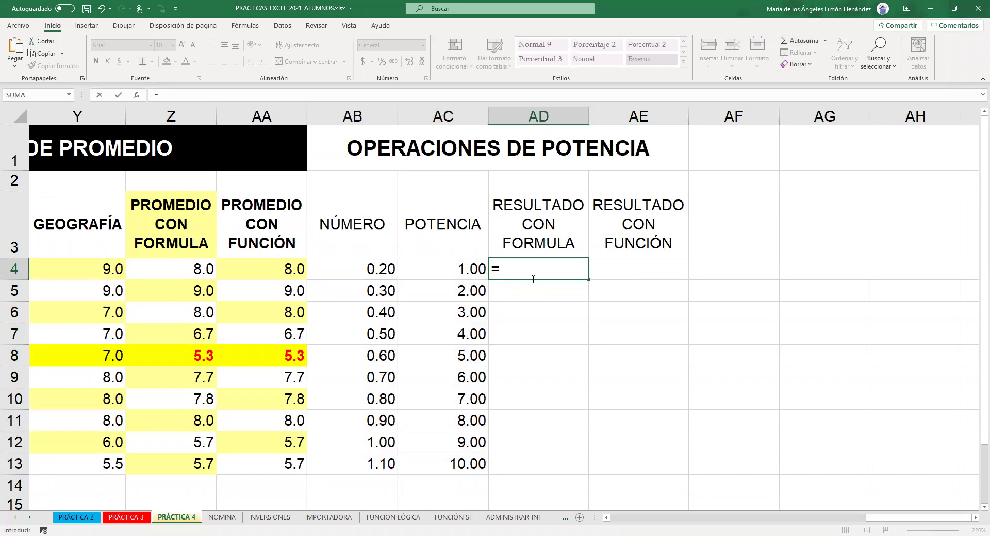
pyautogui.click(369, 271)
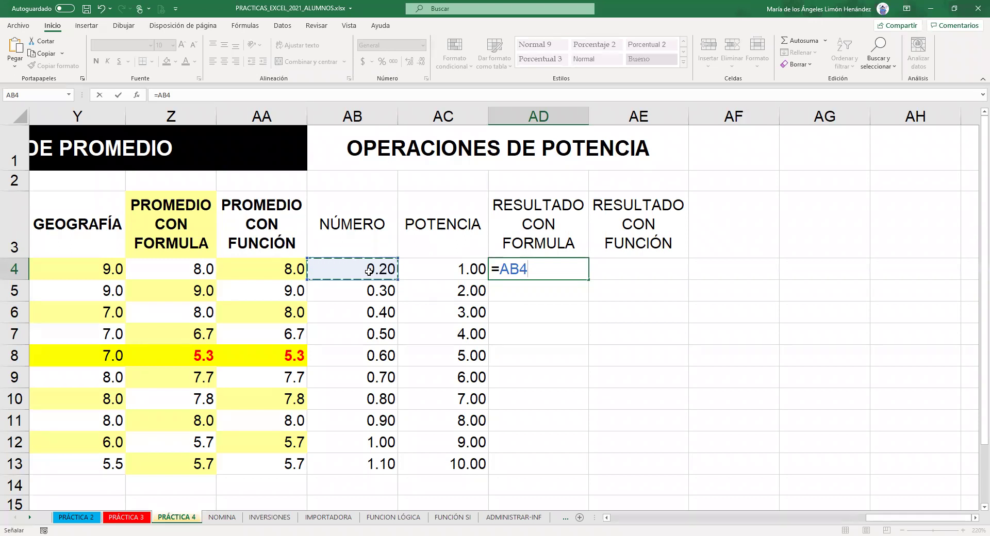
pyautogui.write('^')
pyautogui.press('BackSpace')
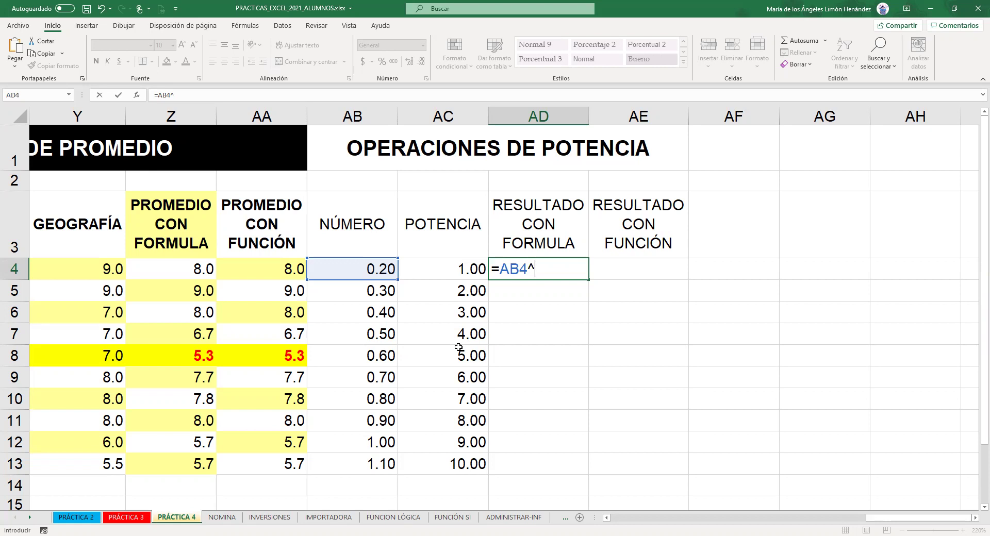
pyautogui.click(435, 268)
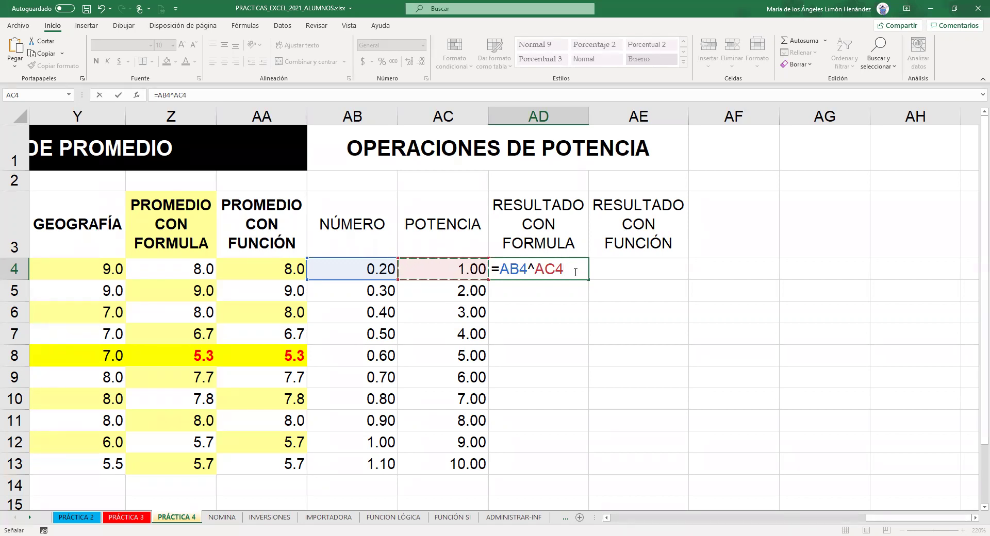
pyautogui.doubleClick(531, 267)
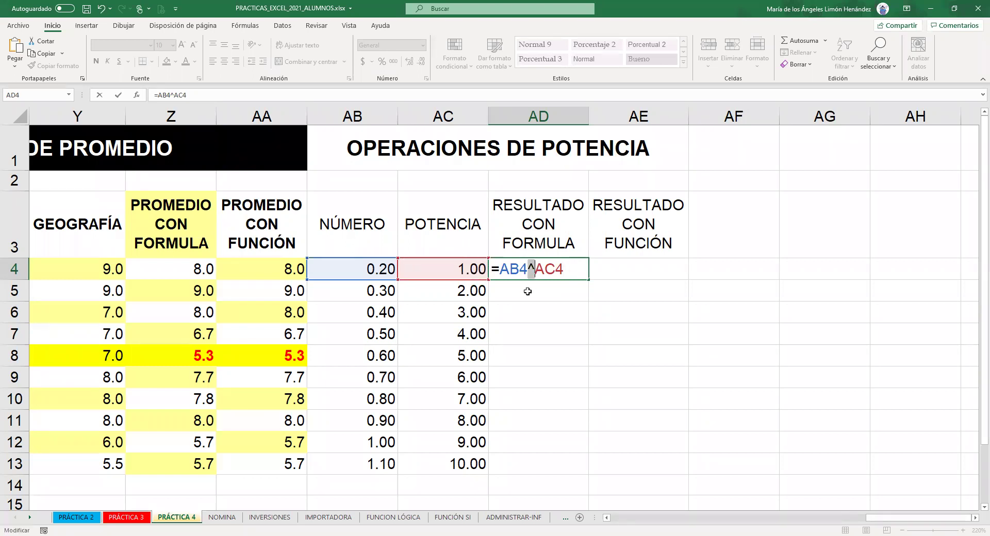
pyautogui.click(118, 95)
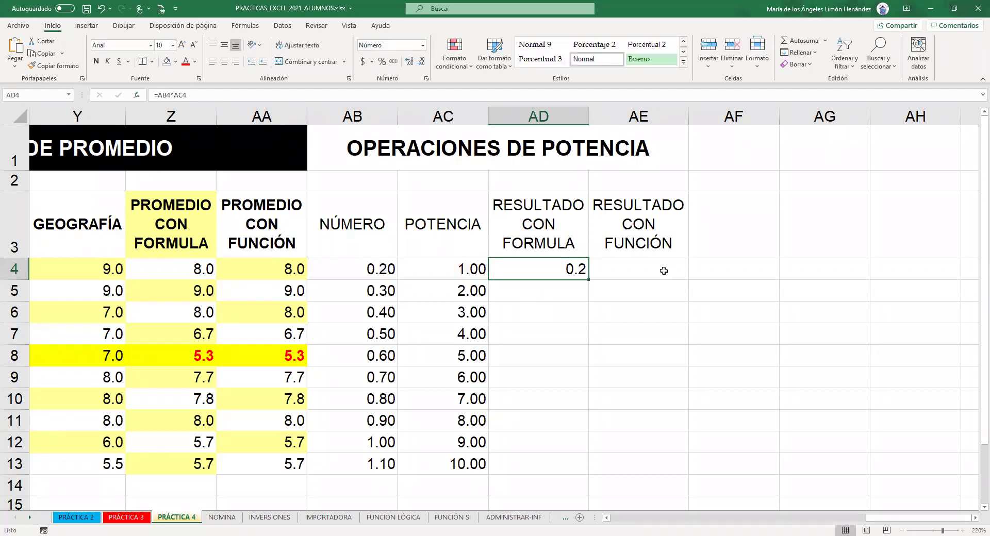
pyautogui.doubleClick(587, 278)
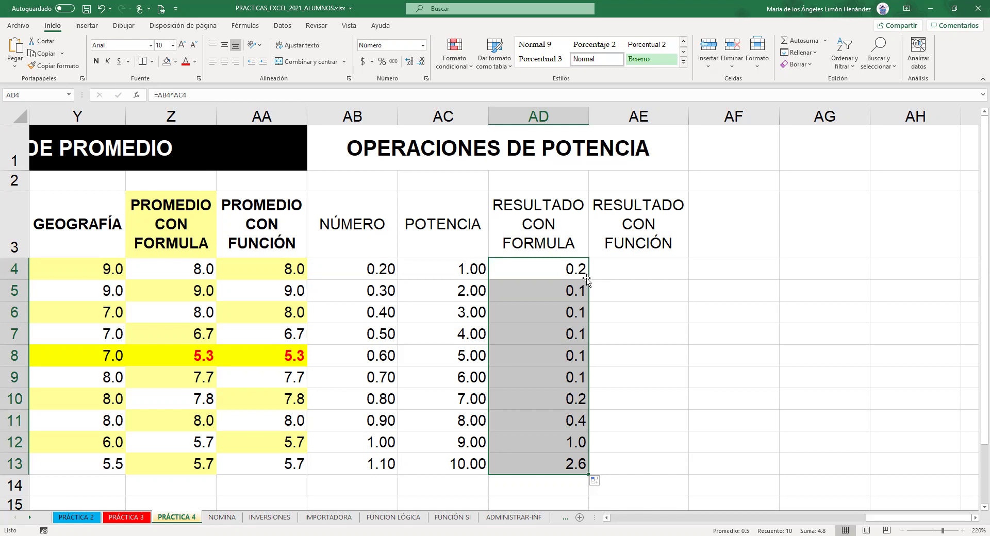
pyautogui.click(532, 266)
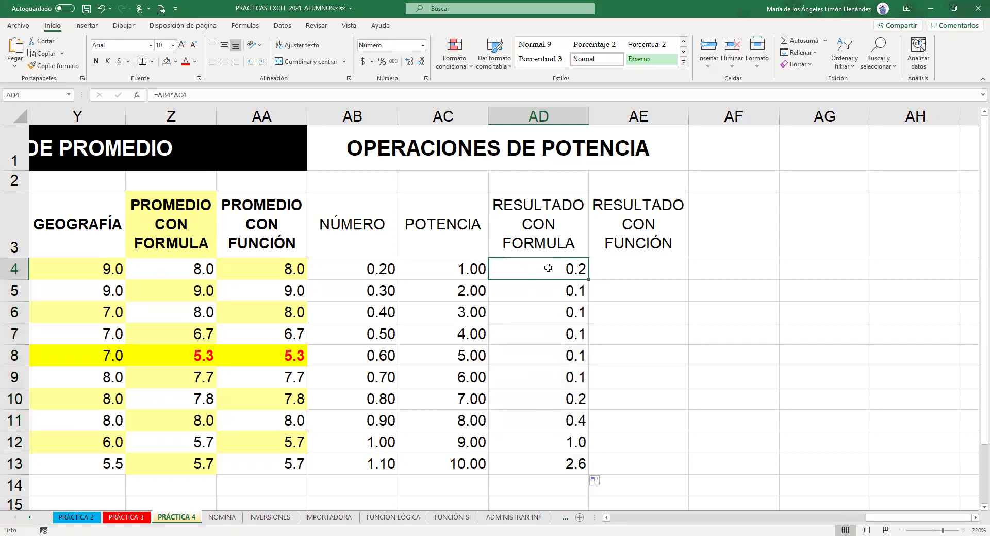
# Undo both the copied formulas in column AD and the formula entered in AD4.
pyautogui.moveTo(546, 268); pyautogui.dragTo(548, 459)
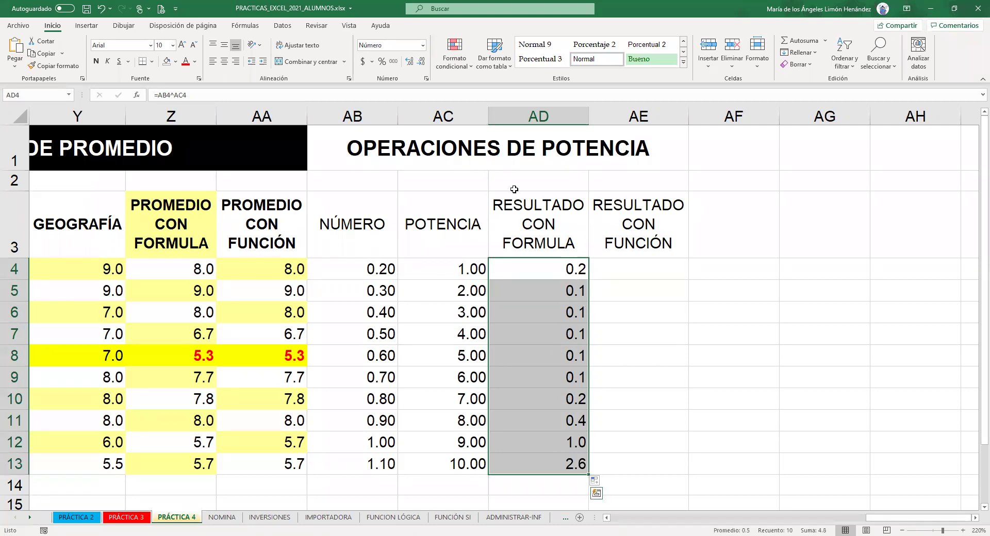
pyautogui.click(102, 9)
pyautogui.click(101, 10)
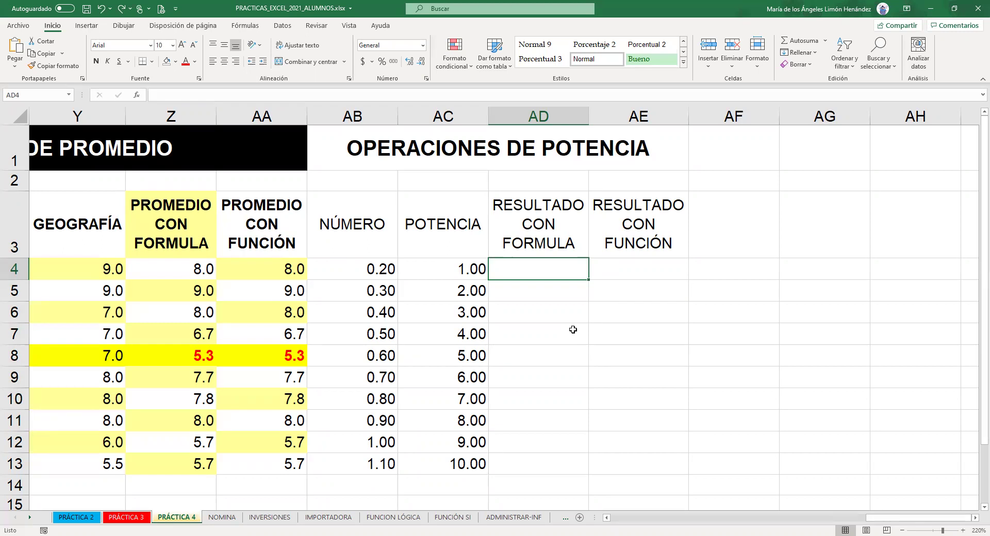
# Enter the formula =AB4^AC4 in AD4 as the first RESULTADO CON FORMULA value.
pyautogui.write('=')
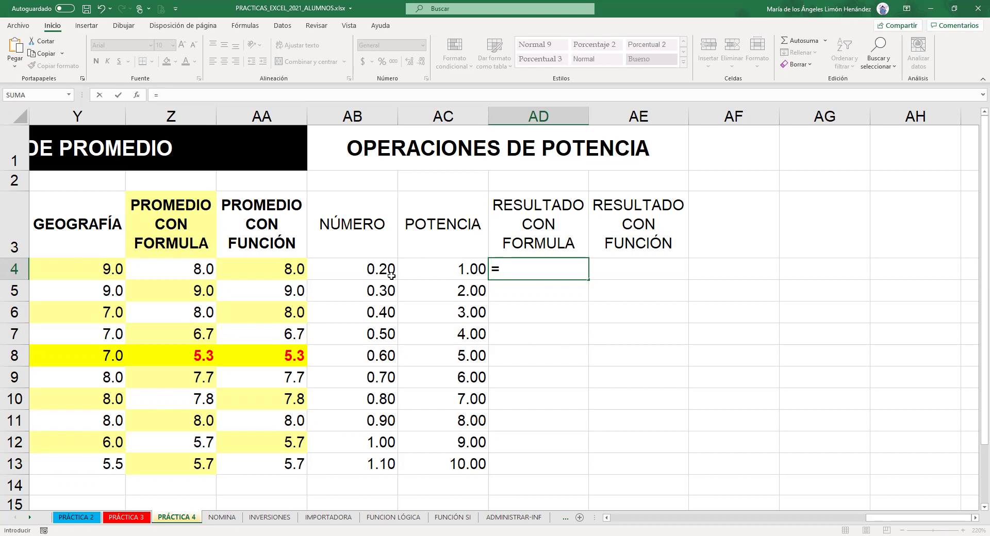
pyautogui.click(373, 271)
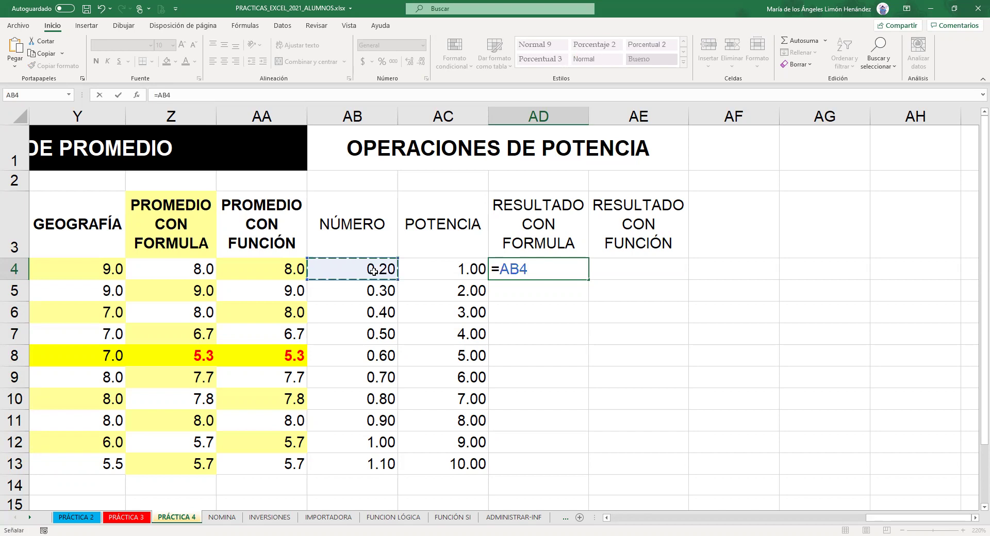
pyautogui.write('^')
pyautogui.click(439, 268)
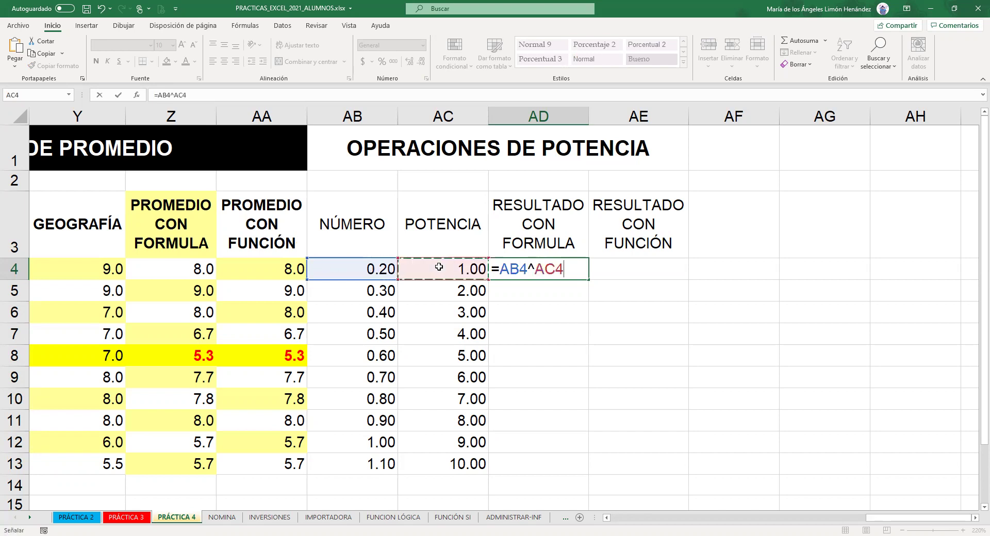
pyautogui.moveTo(528, 265); pyautogui.dragTo(535, 265)
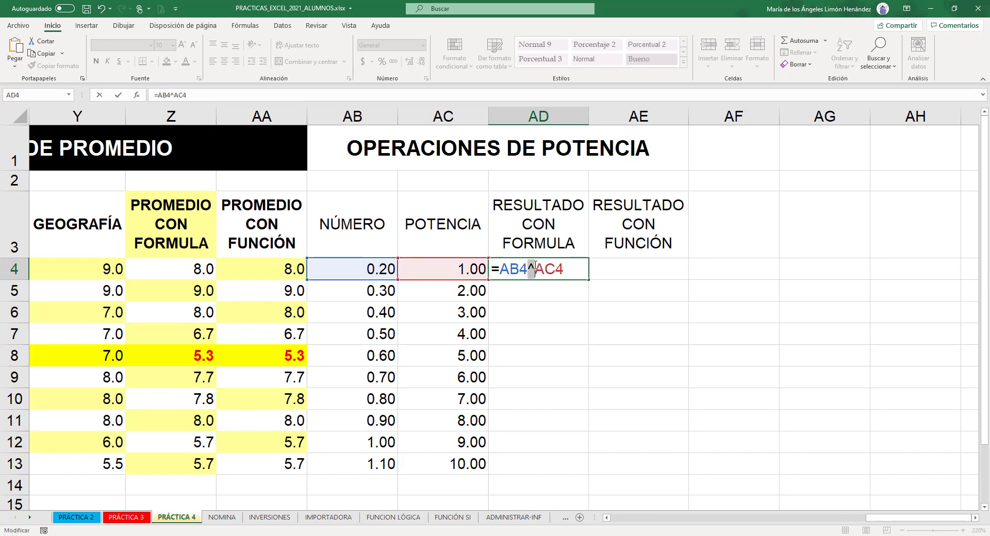
pyautogui.press('Return')
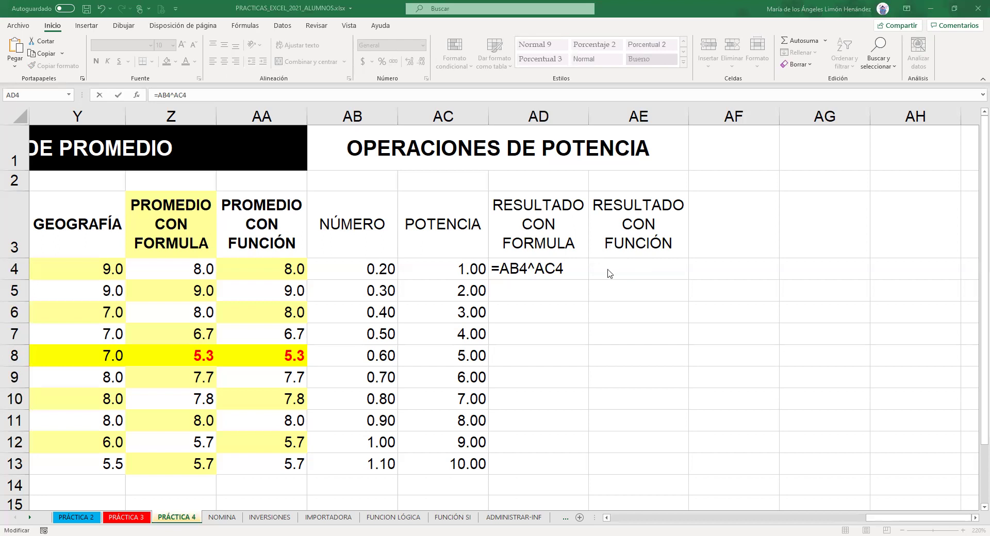
pyautogui.click(577, 267)
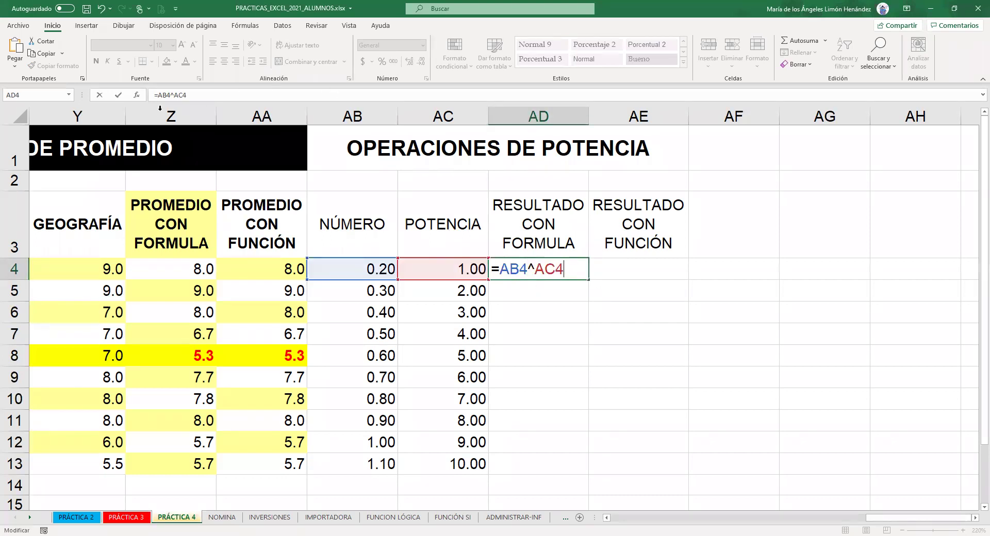
pyautogui.click(119, 99)
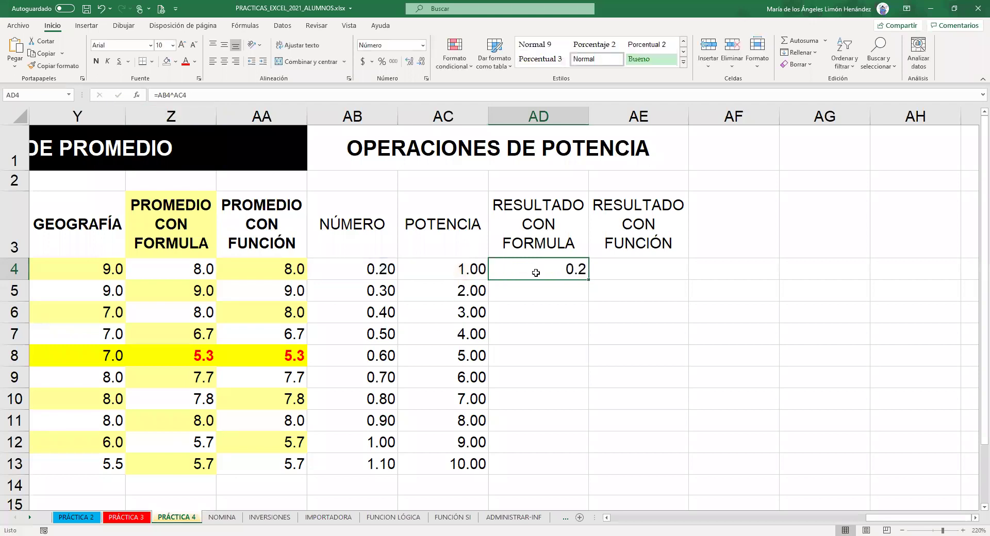
# Fill the AD4 formula down to AD13 and show those results with four decimal places.
pyautogui.doubleClick(588, 280)
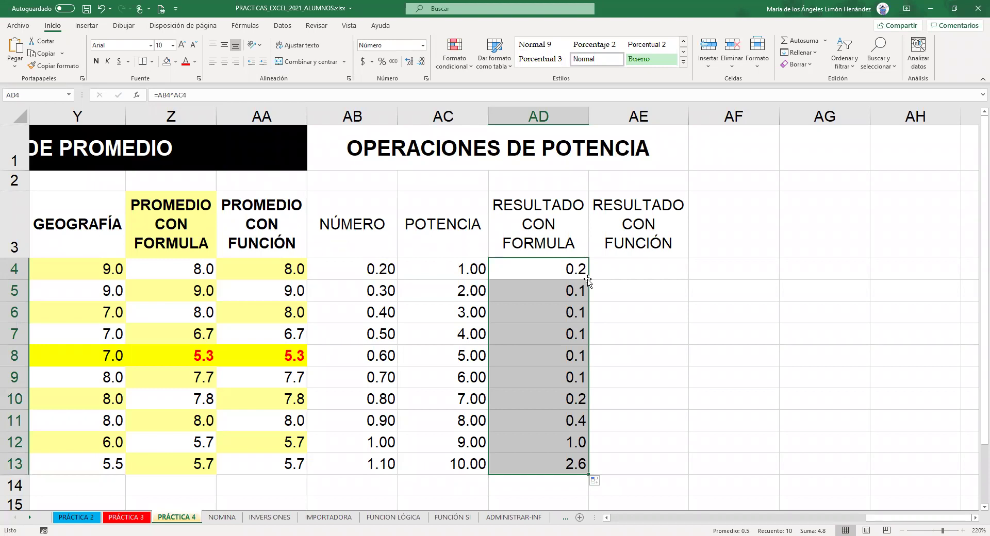
pyautogui.click(411, 62)
pyautogui.click(411, 61)
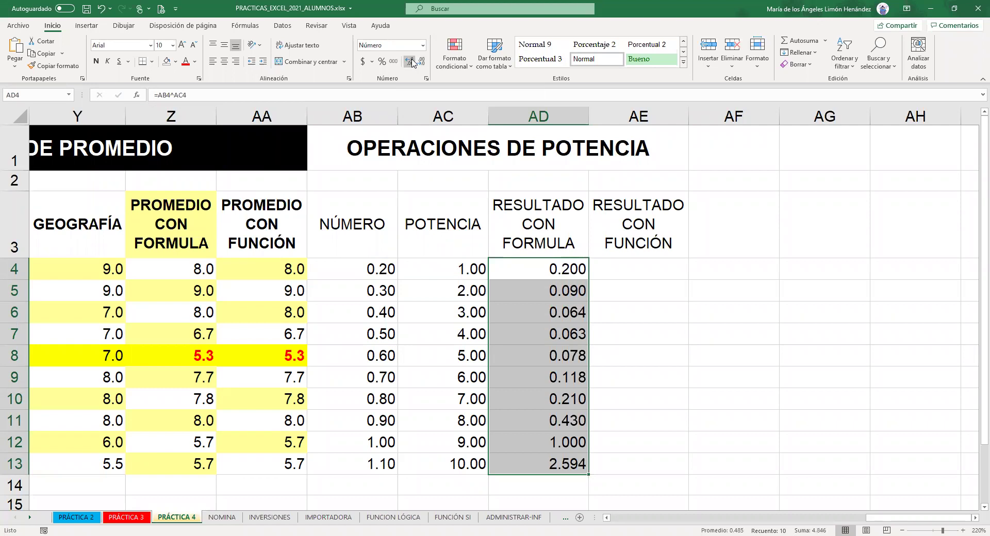
pyautogui.click(412, 63)
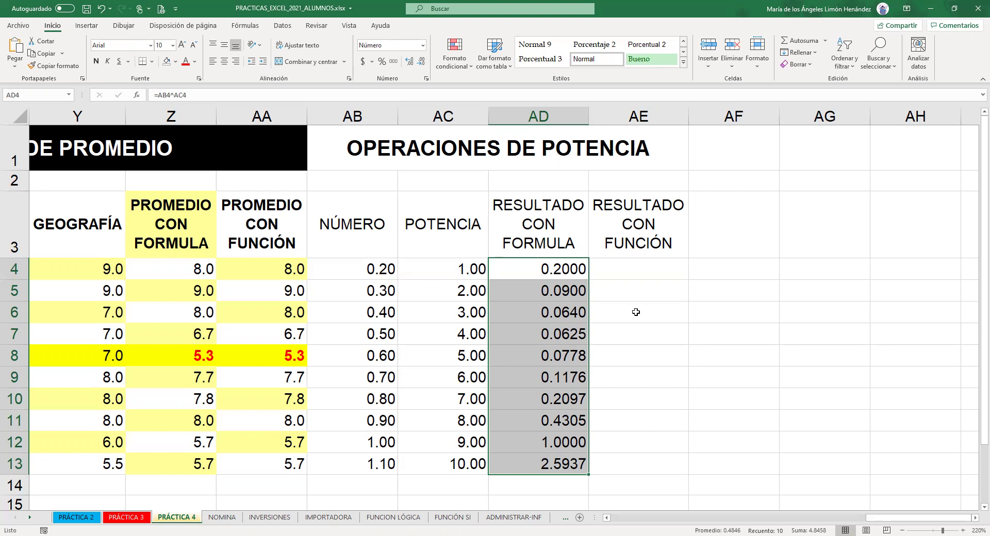
# Enter the function =POTENCIA(AB4,AC4) in AE4 as the first RESULTADO CON FUNCIÓN value.
pyautogui.click(638, 275)
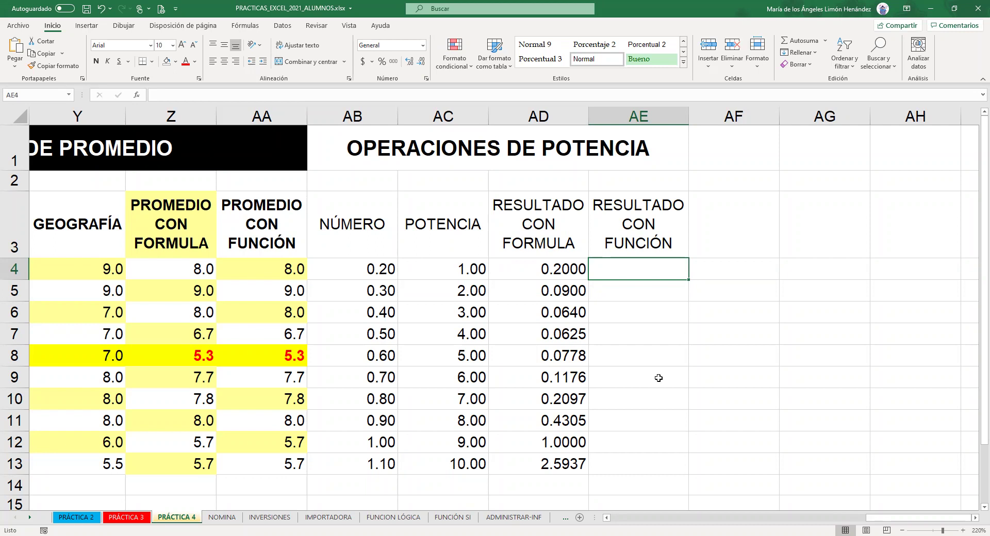
pyautogui.write('=')
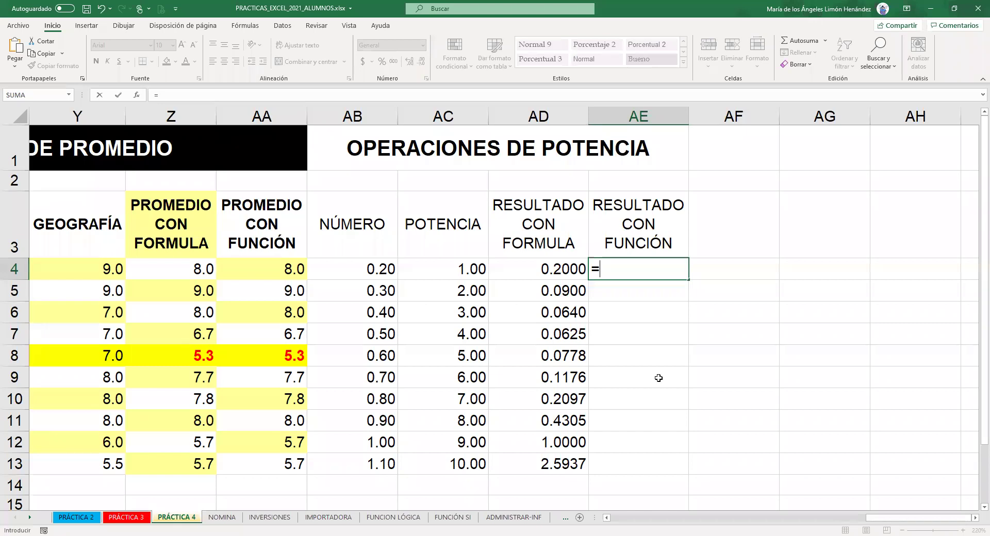
pyautogui.write('POTENCIA(')
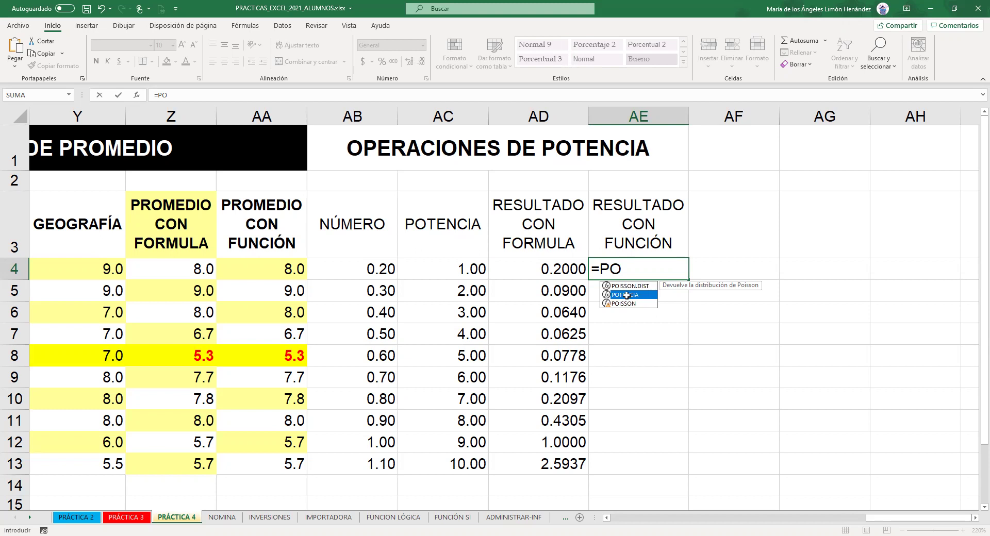
pyautogui.doubleClick(623, 294)
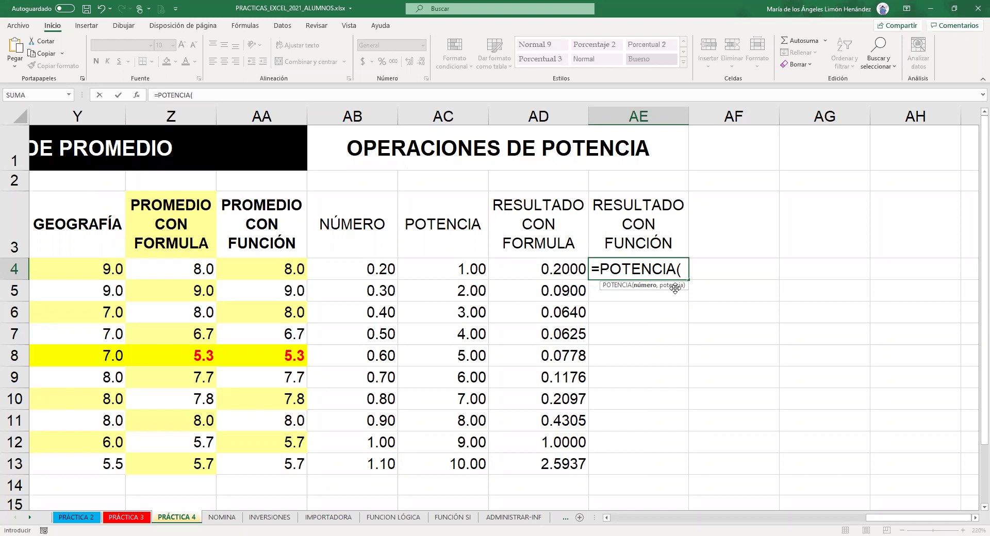
pyautogui.click(390, 270)
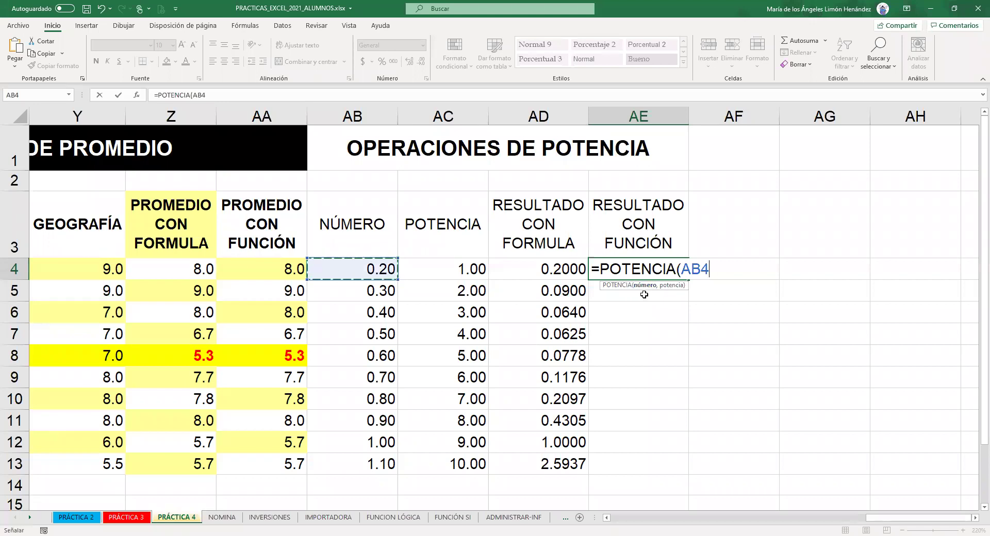
pyautogui.write(',')
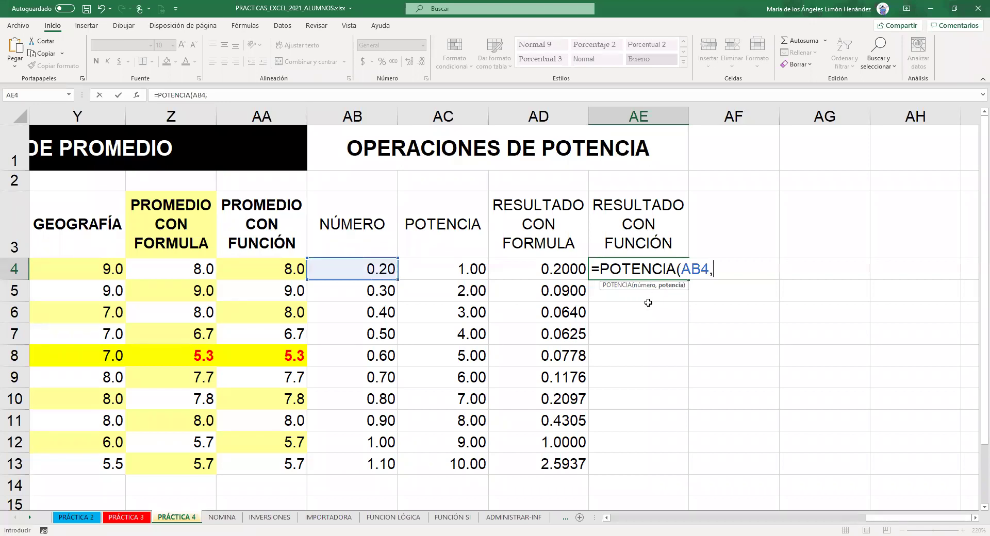
pyautogui.click(458, 269)
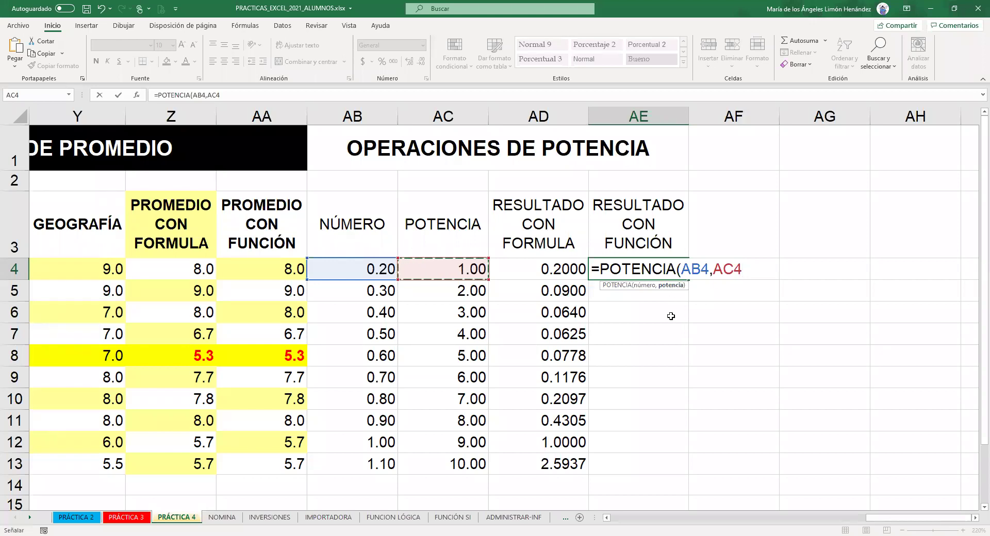
pyautogui.write(')')
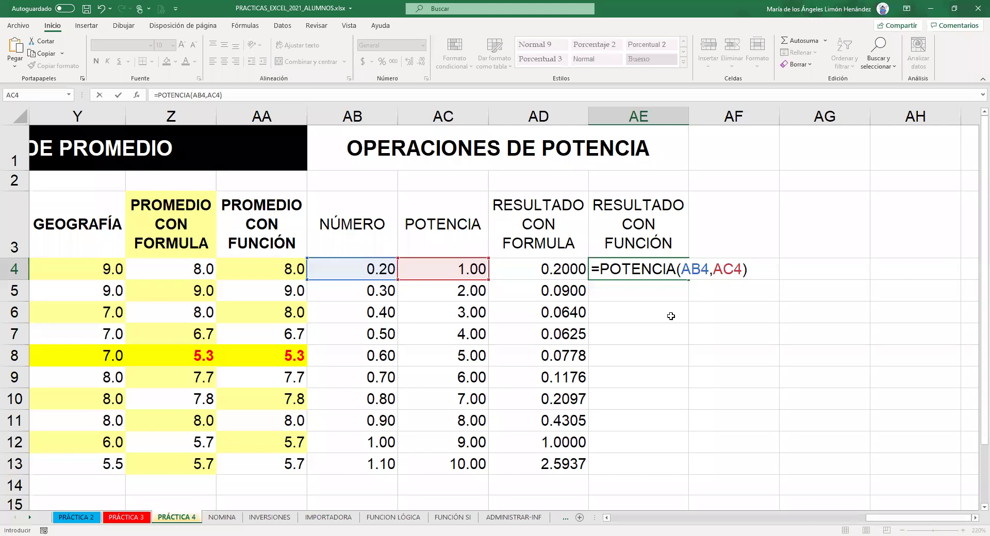
pyautogui.press('Return')
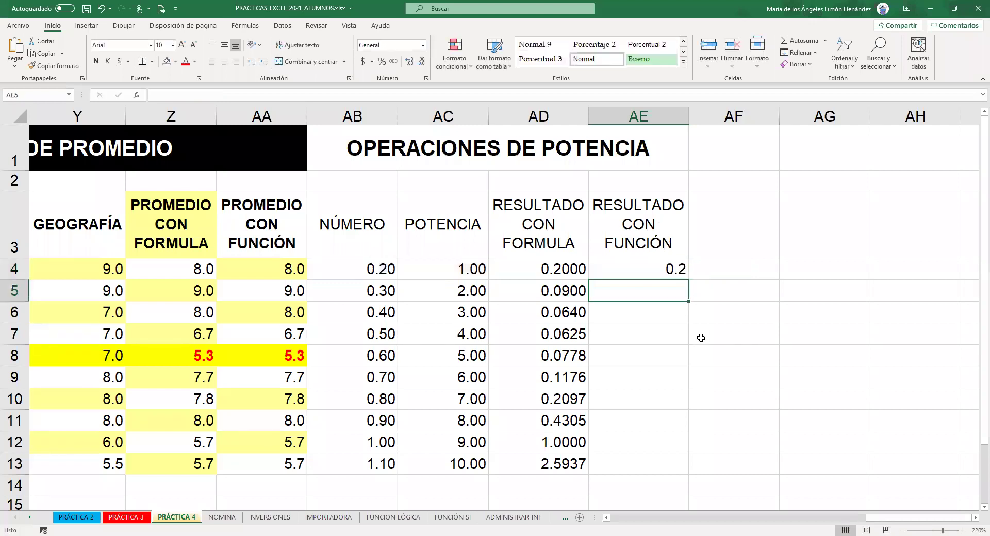
# Fill the POTENCIA function down to AE13 and format those results as Número with four decimal places.
pyautogui.click(659, 270)
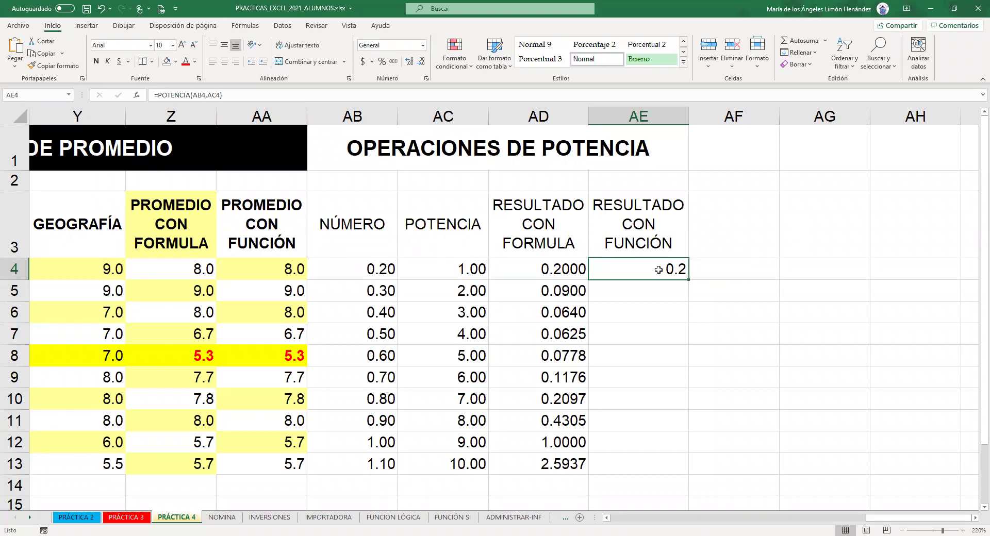
pyautogui.doubleClick(689, 282)
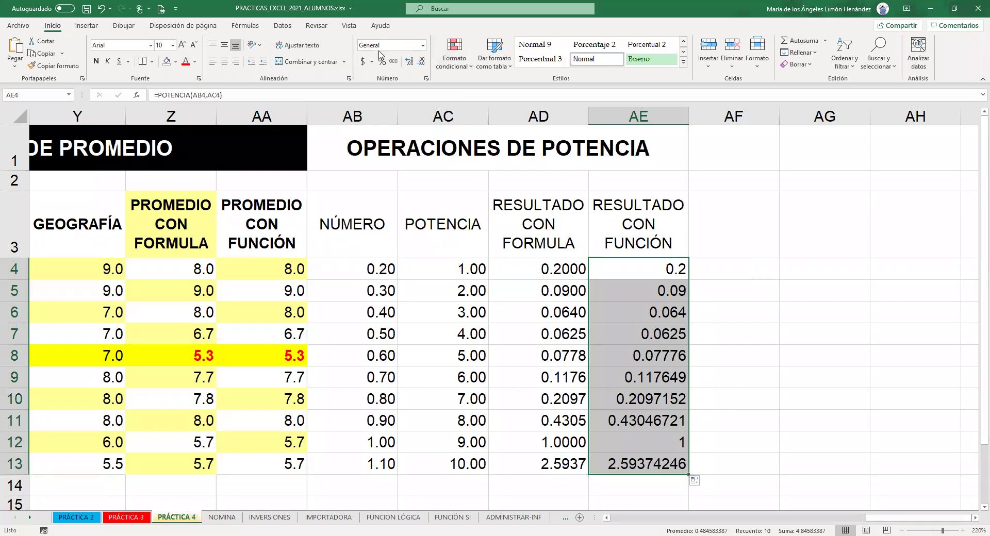
pyautogui.click(422, 46)
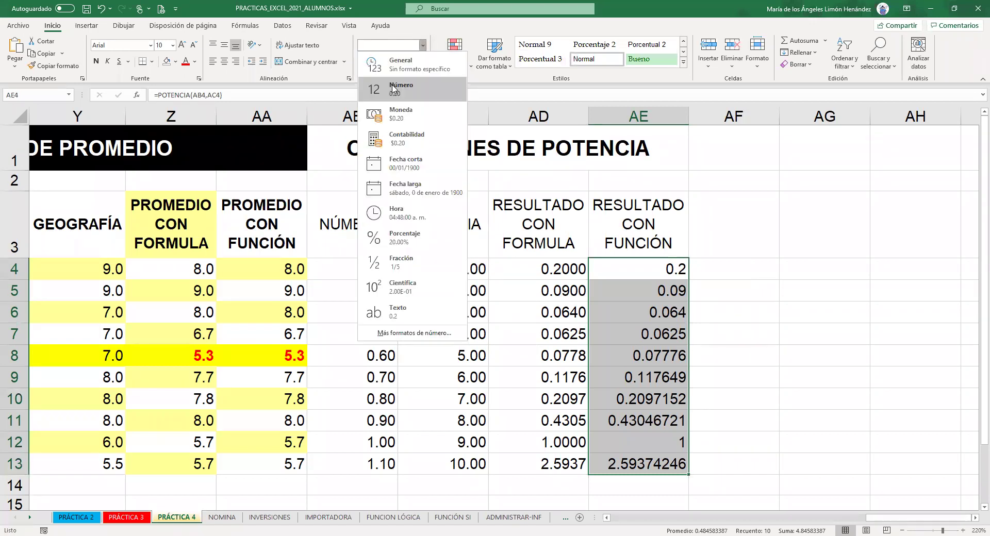
pyautogui.click(397, 84)
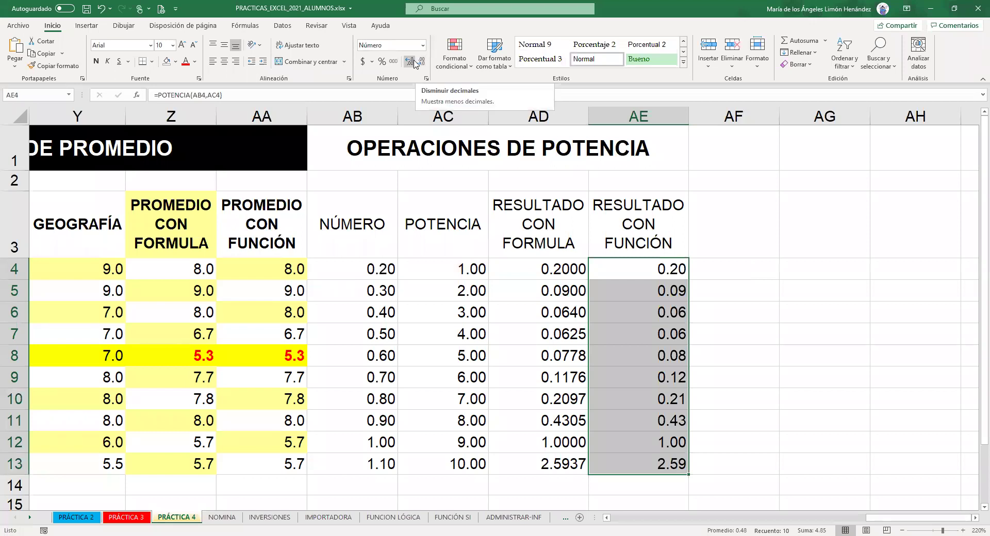
pyautogui.click(409, 63)
pyautogui.click(409, 62)
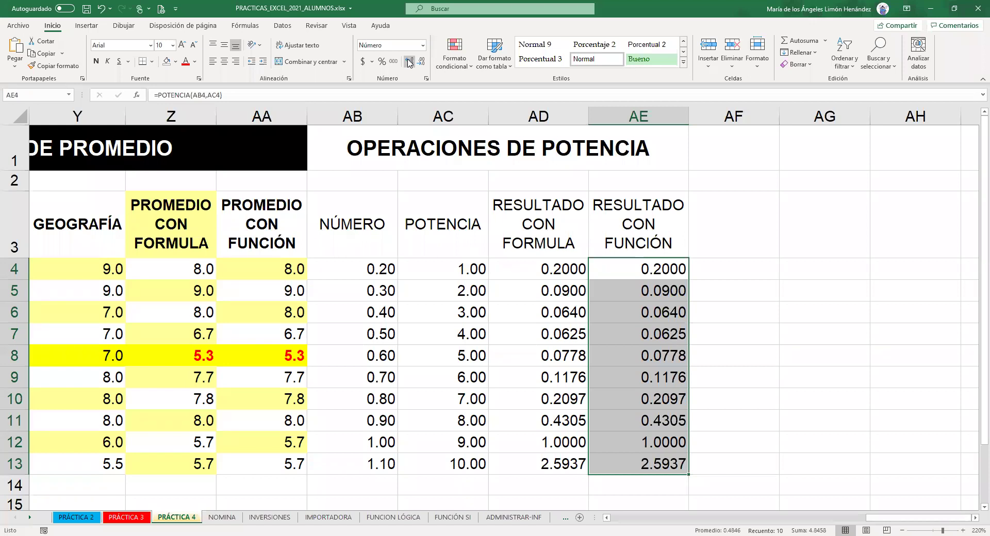
# Compare the formula and function power results in rows 8 and 13, and inspect the formula in AD4.
pyautogui.click(570, 359)
pyautogui.click(620, 361)
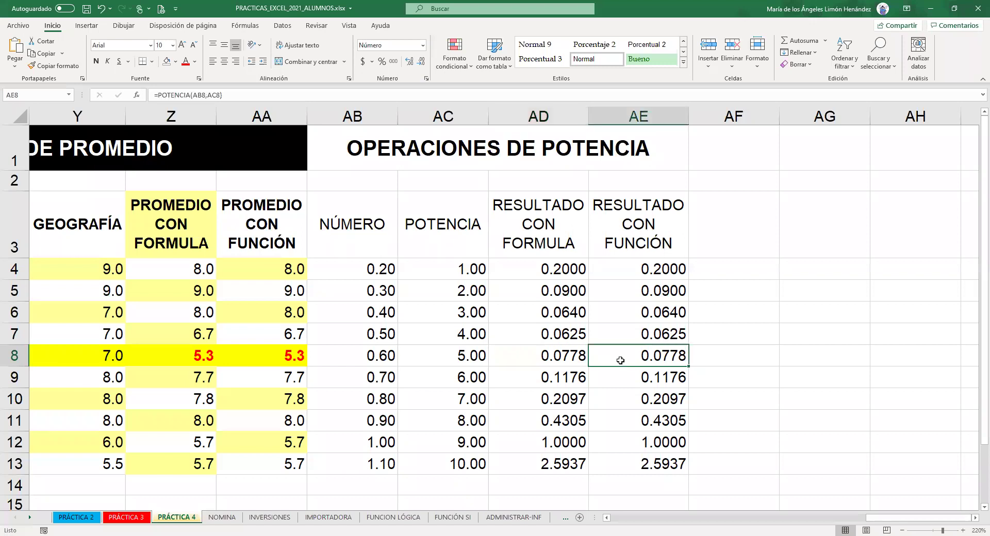
pyautogui.click(569, 467)
pyautogui.click(677, 470)
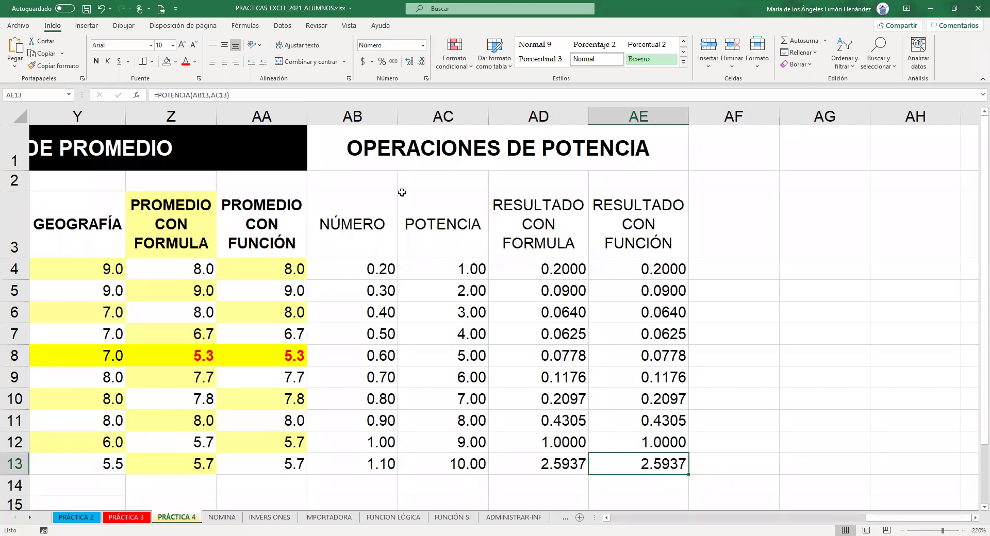
pyautogui.click(368, 155)
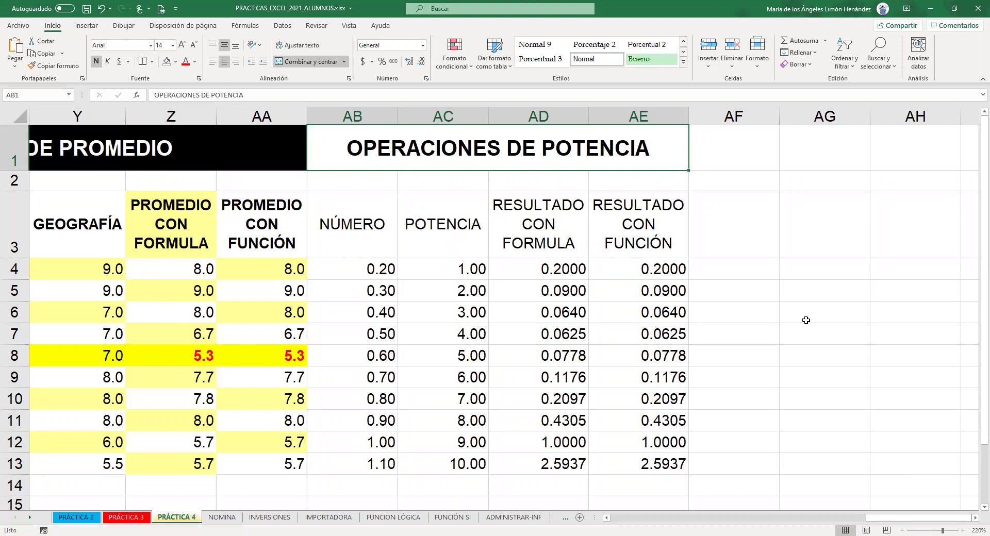
pyautogui.click(563, 270)
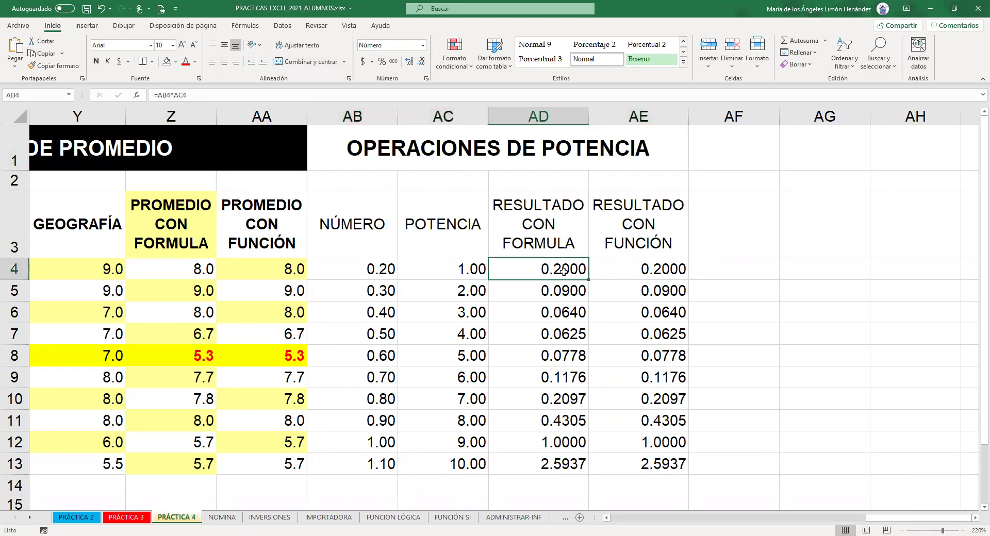
pyautogui.doubleClick(571, 273)
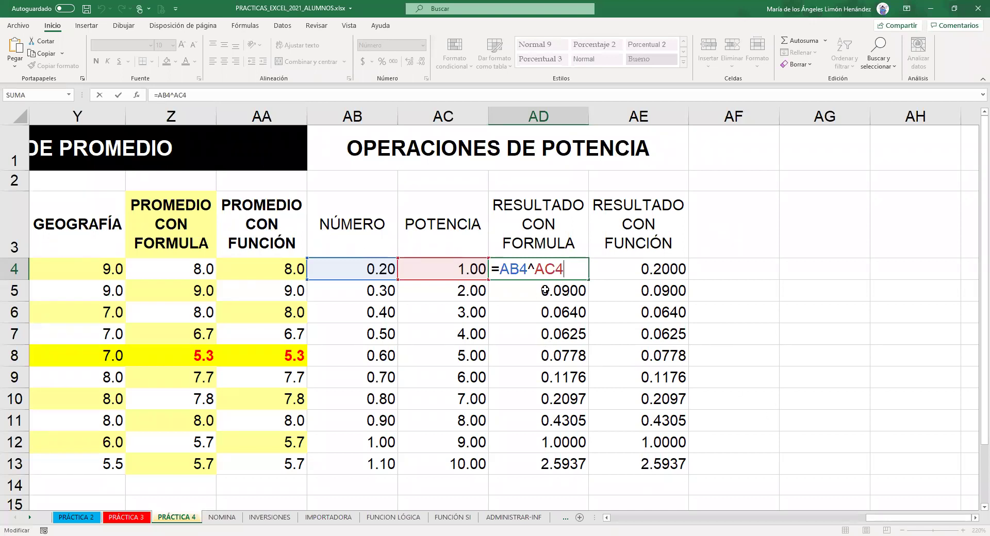
pyautogui.press('Return')
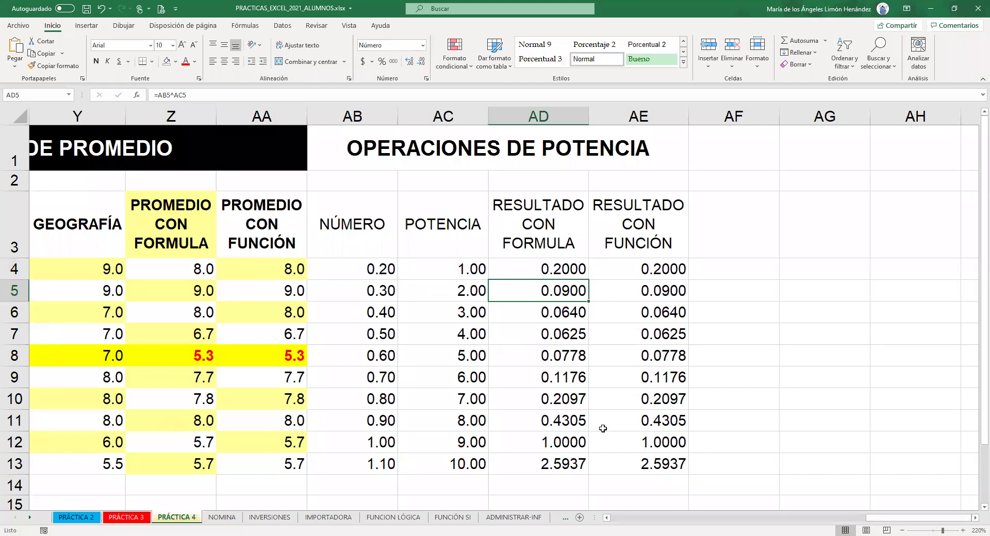
# Review all the operation tables of the PRÁCTICA 4 sheet in page break preview and return to the normal view.
pyautogui.click(887, 523)
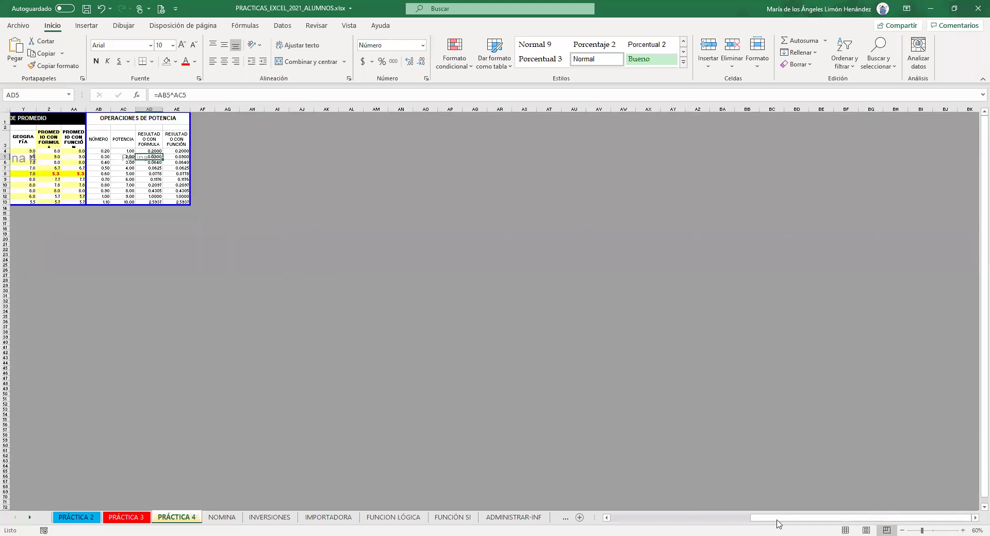
pyautogui.moveTo(798, 519); pyautogui.dragTo(638, 521)
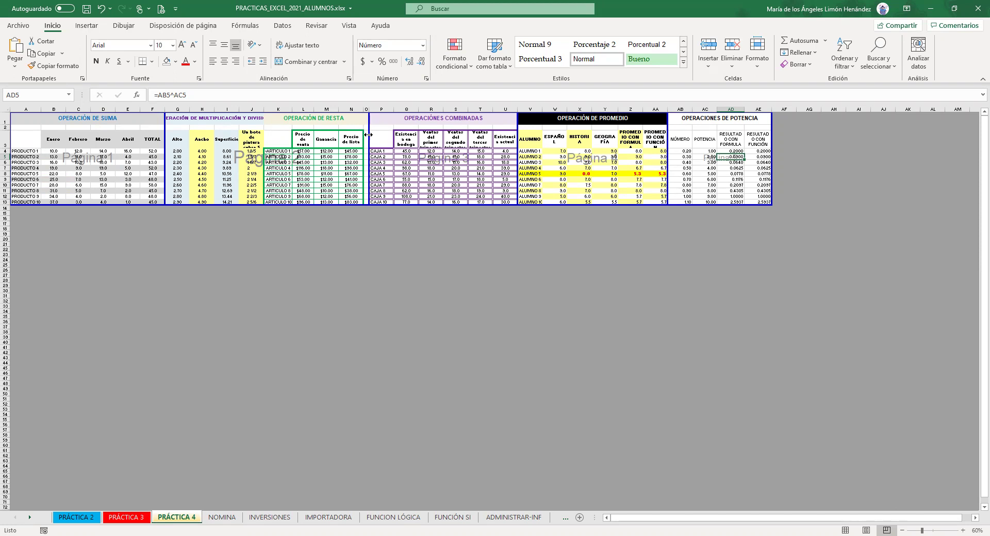
pyautogui.moveTo(368, 134)
pyautogui.mouseDown()
pyautogui.moveTo(338, 148)
pyautogui.moveTo(338, 137)
pyautogui.moveTo(368, 137)
pyautogui.mouseUp()
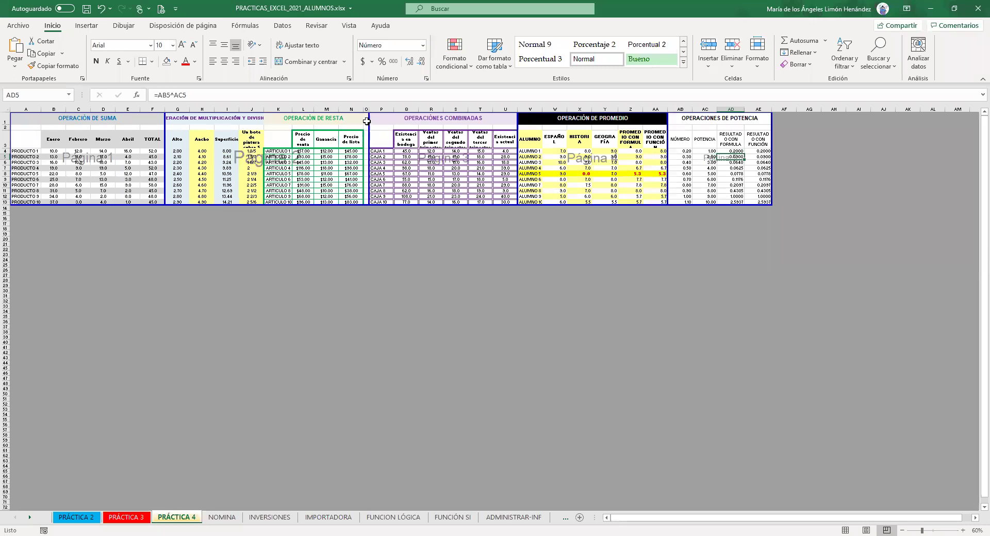
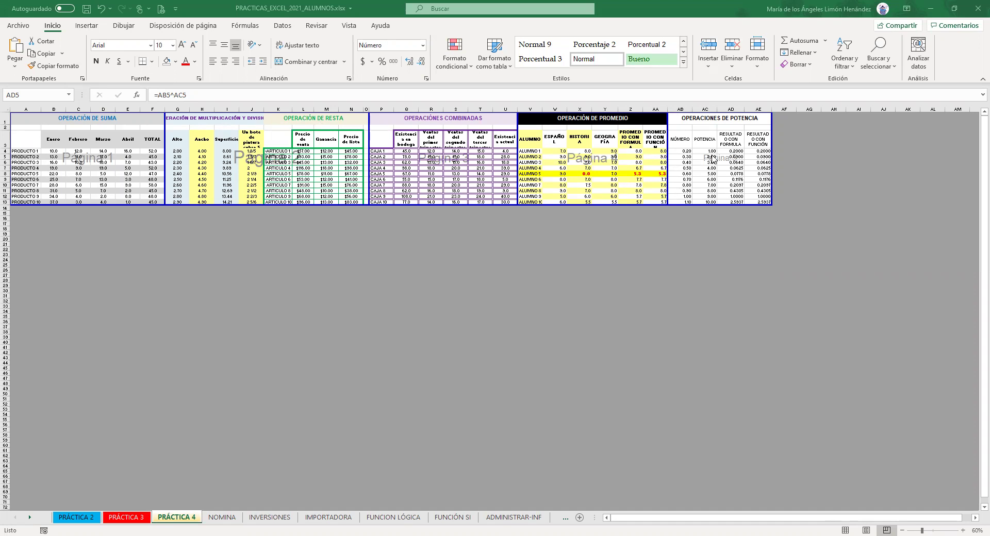
pyautogui.click(846, 528)
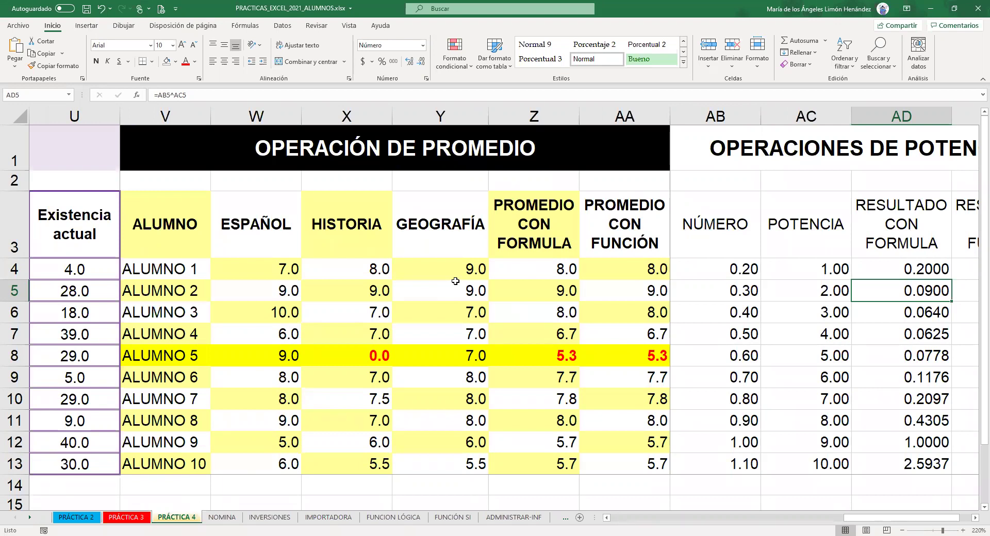
# Review all pages of the PRÁCTICA 4 sheet in print preview and return to the worksheet.
pyautogui.click(162, 10)
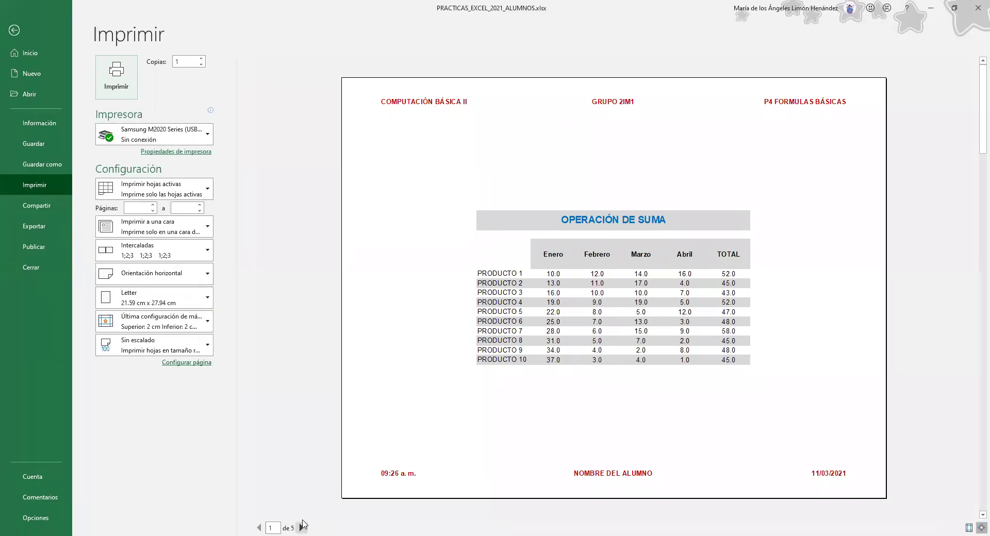
pyautogui.click(302, 527)
pyautogui.click(302, 527)
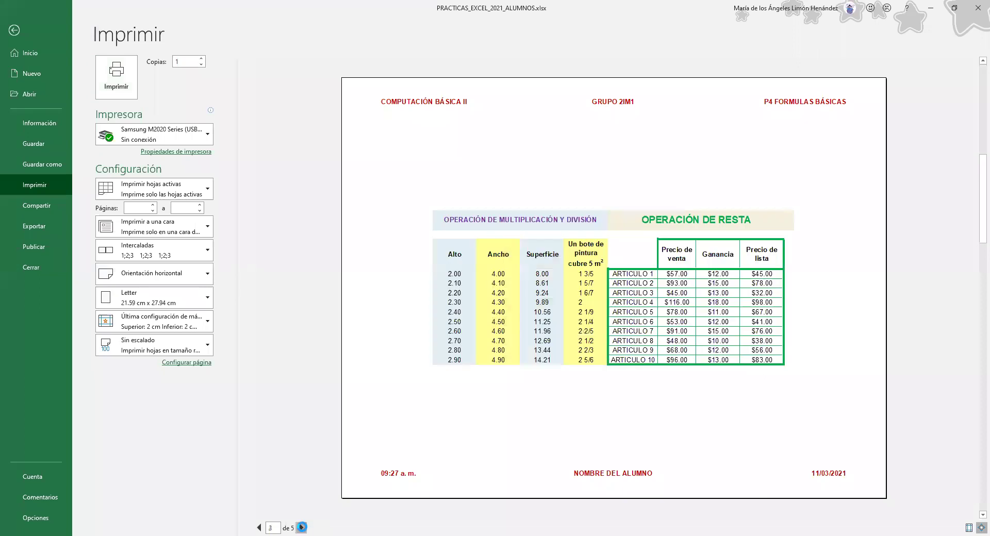
pyautogui.click(302, 527)
pyautogui.click(303, 527)
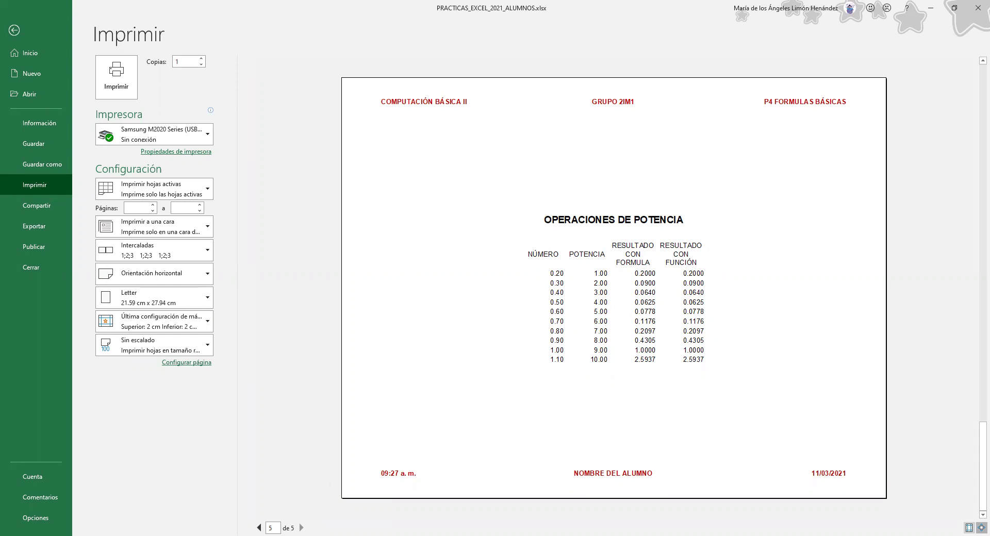
pyautogui.click(14, 31)
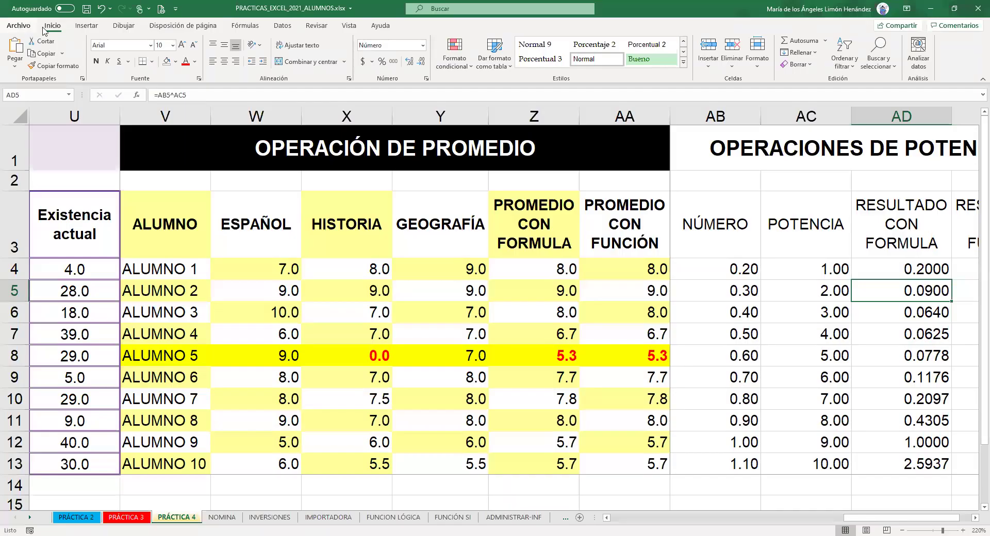
# Examine how the operation tables from OPERACIÓN DE SUMA to OPERACIONES DE POTENCIA fall across pages in page break preview, and return to the normal view.
pyautogui.click(886, 530)
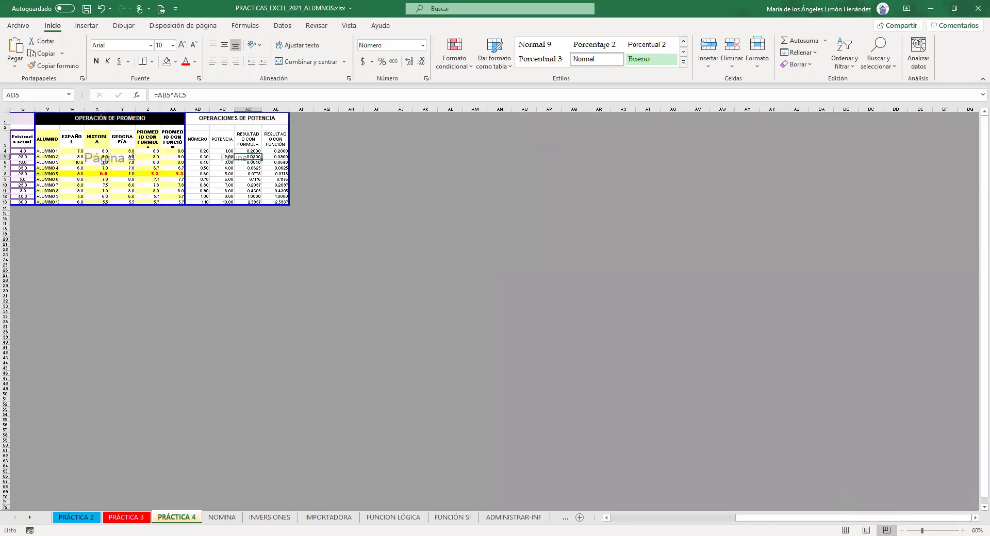
pyautogui.hscroll(-5, 776, 519)
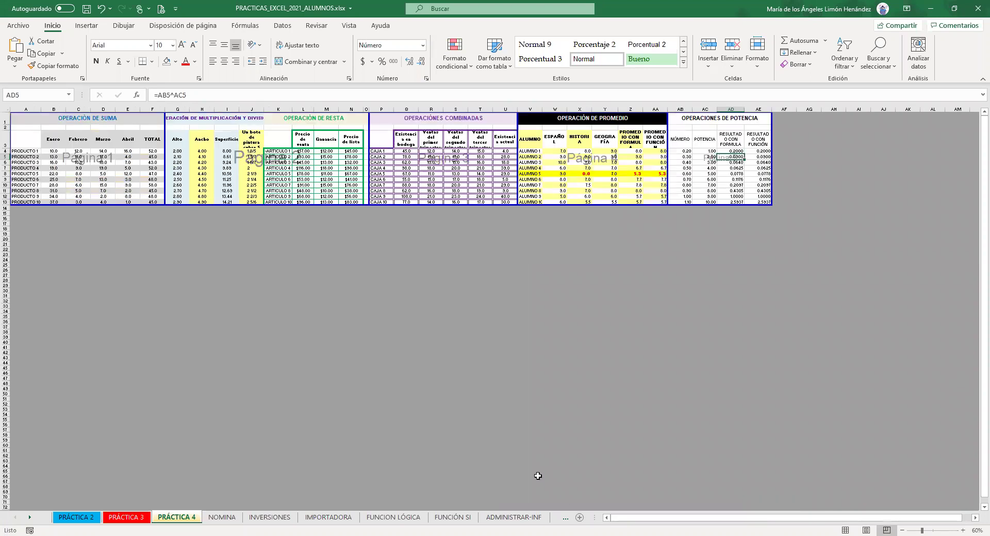
pyautogui.scroll(3, 489, 427)
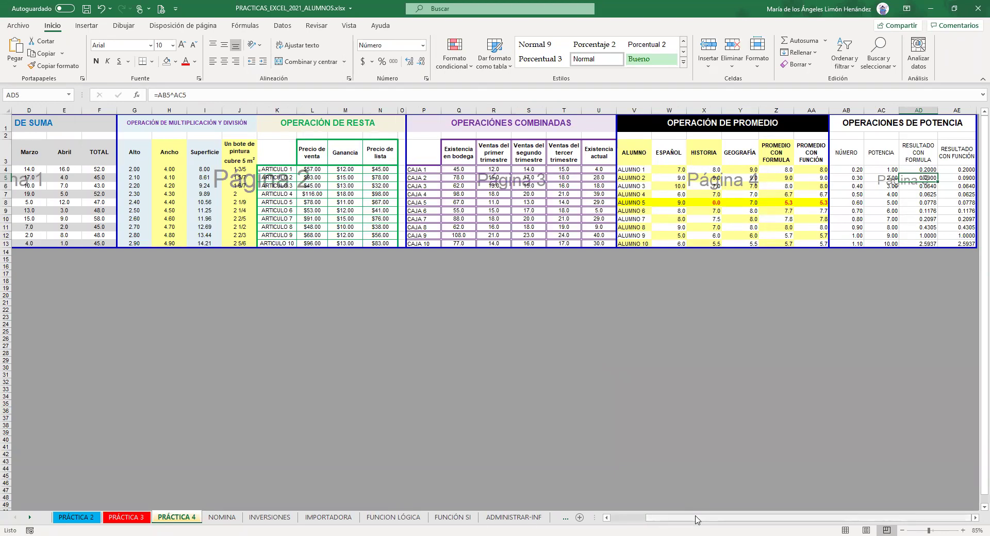
pyautogui.click(633, 520)
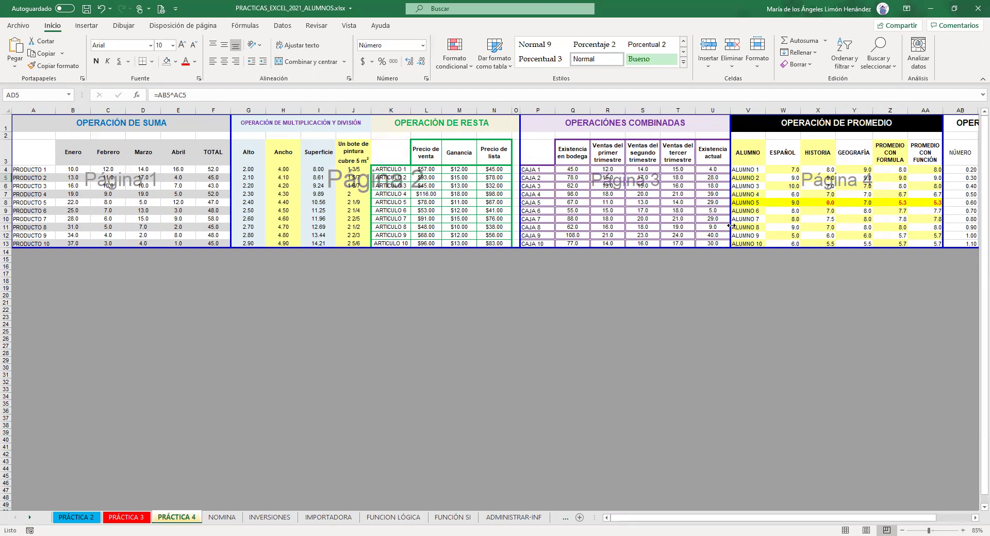
pyautogui.moveTo(734, 518); pyautogui.dragTo(823, 513)
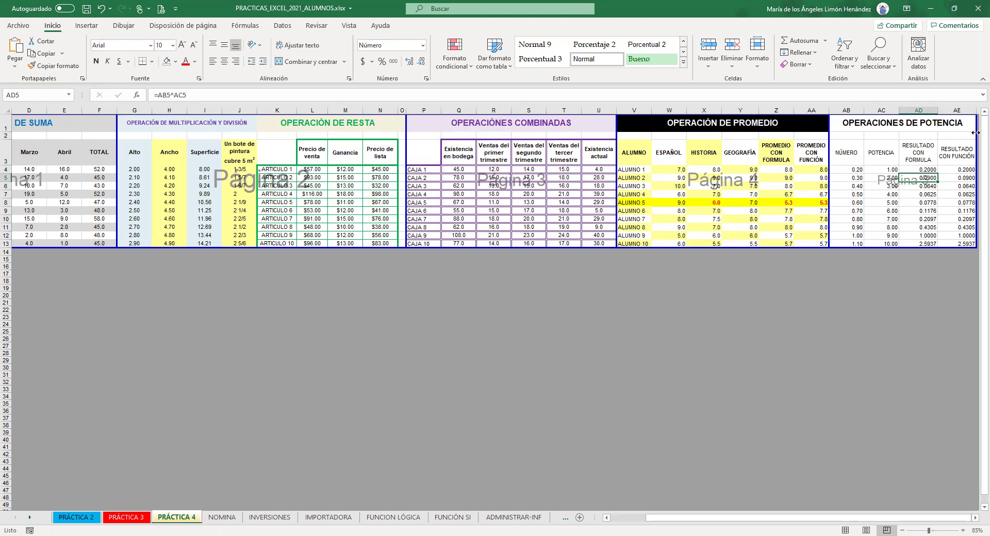
pyautogui.click(940, 236)
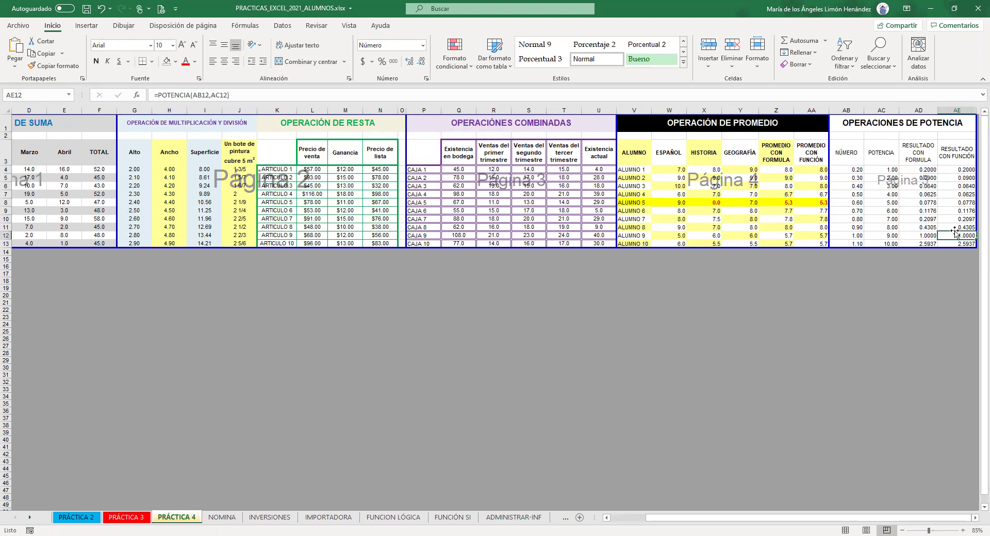
pyautogui.press('Right')
pyautogui.press('Right')
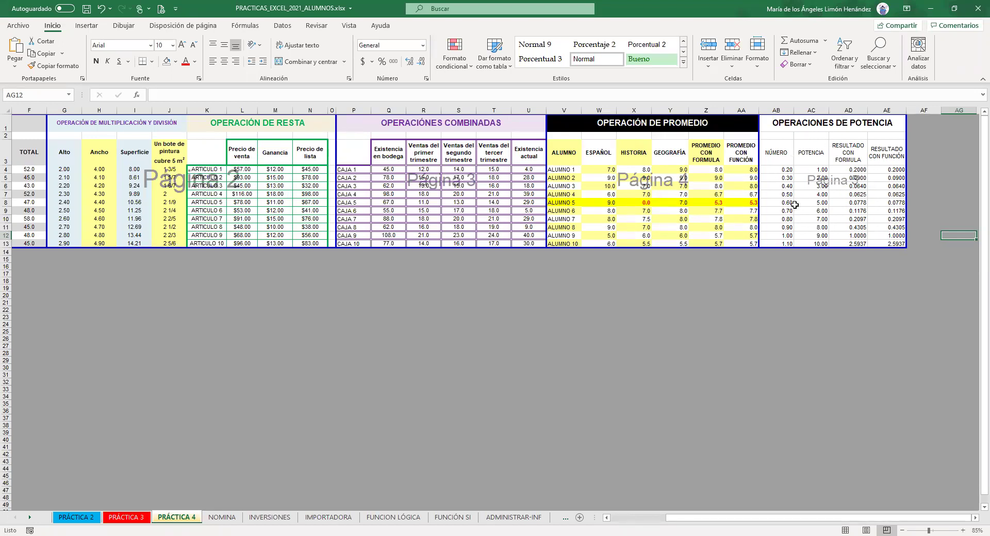
pyautogui.click(824, 127)
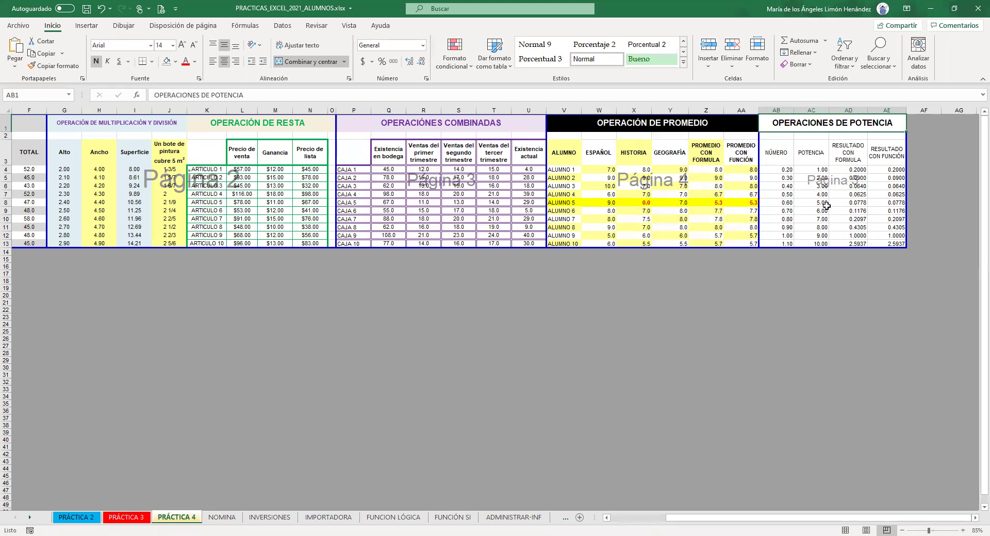
pyautogui.click(845, 529)
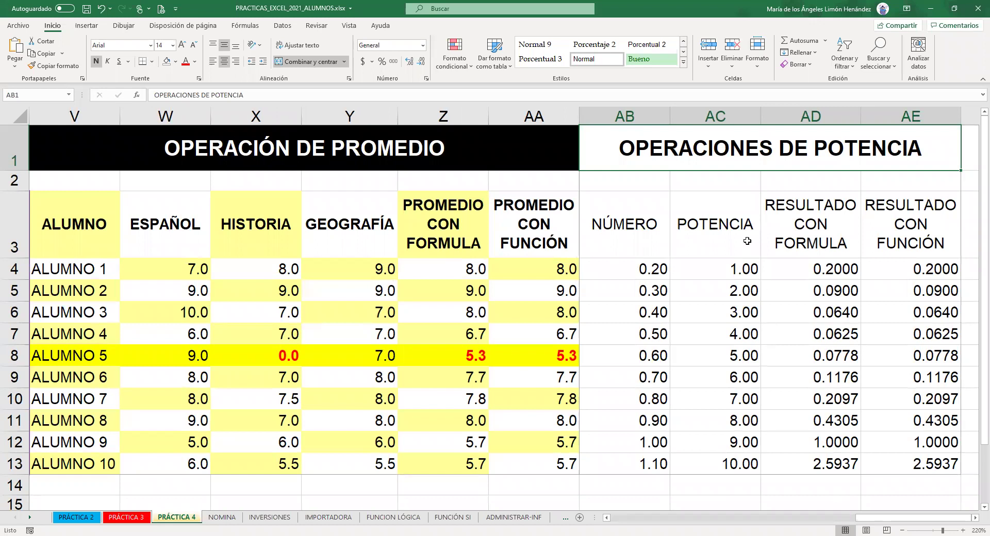
# Inspect the cell references in the power formula of AD4.
pyautogui.click(809, 266)
pyautogui.click(341, 96)
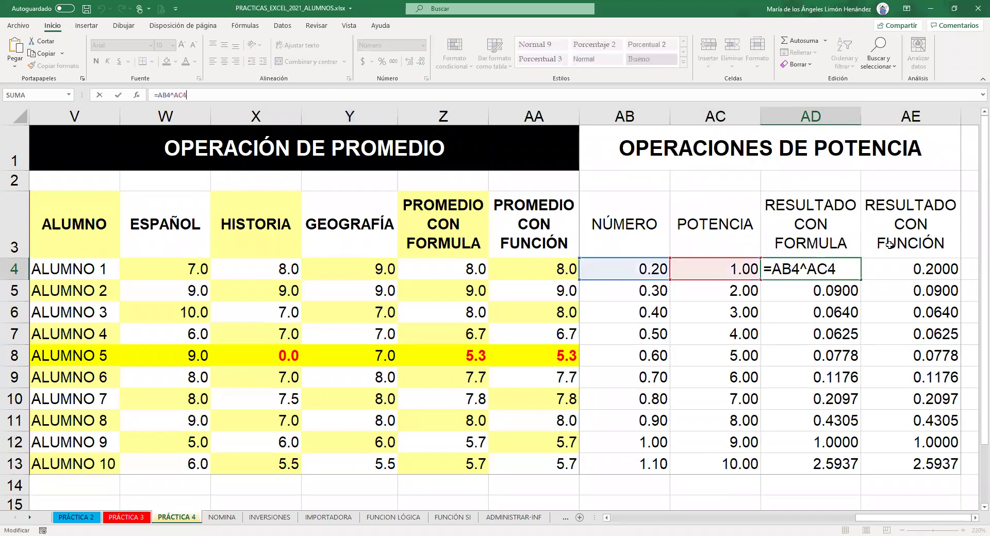
pyautogui.click(850, 272)
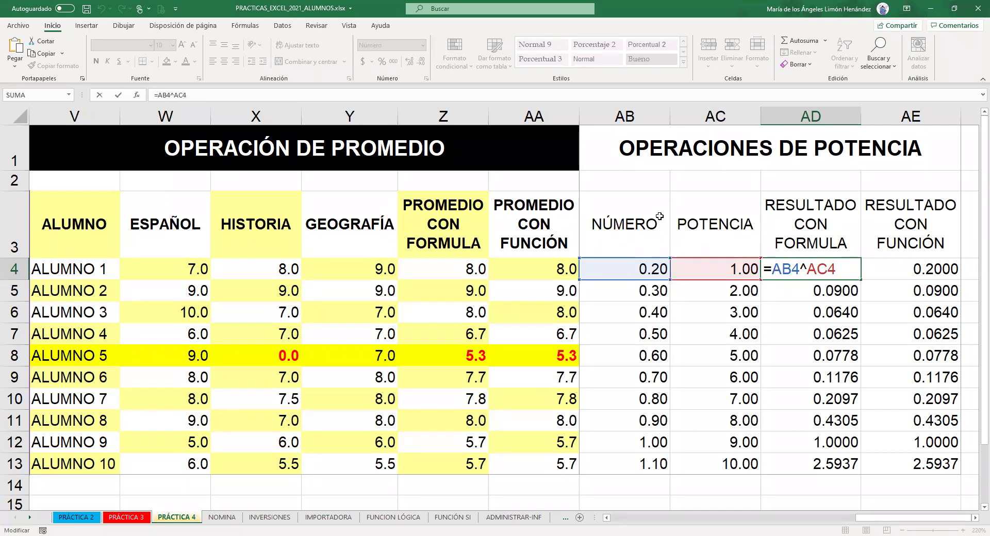
# Make the OPERACIONES DE POTENCIA column headings in AB3:AE3 bold.
pyautogui.moveTo(640, 223); pyautogui.dragTo(883, 228)
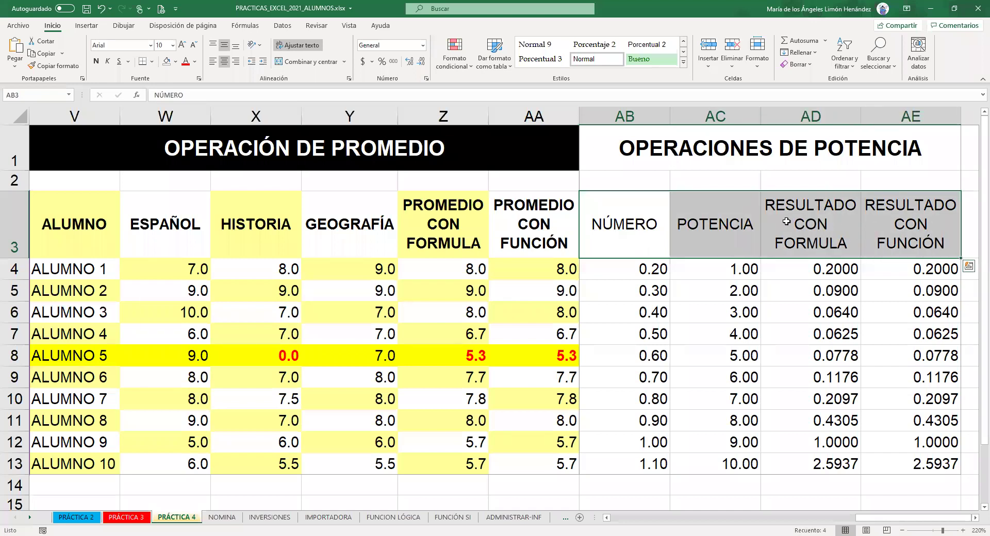
pyautogui.click(96, 61)
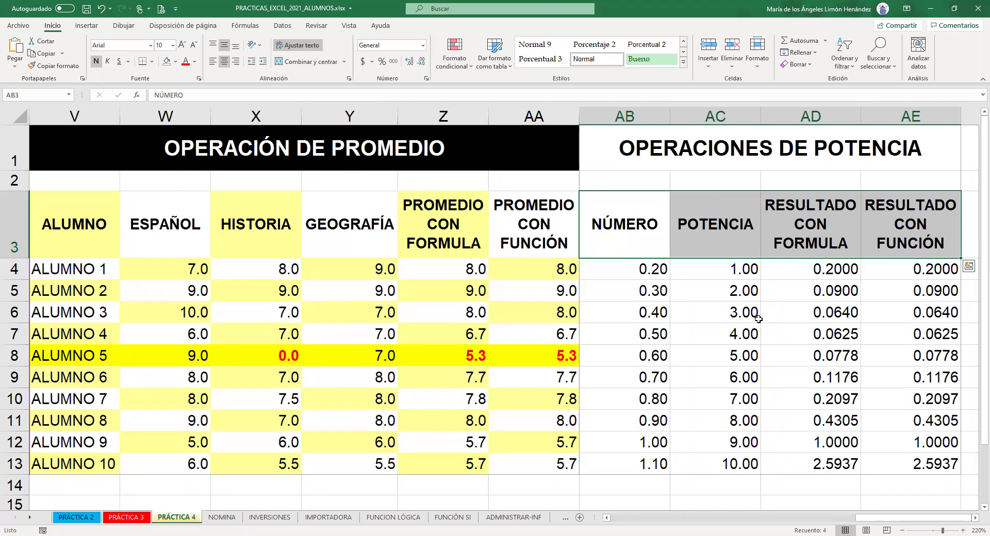
pyautogui.click(712, 269)
pyautogui.click(800, 266)
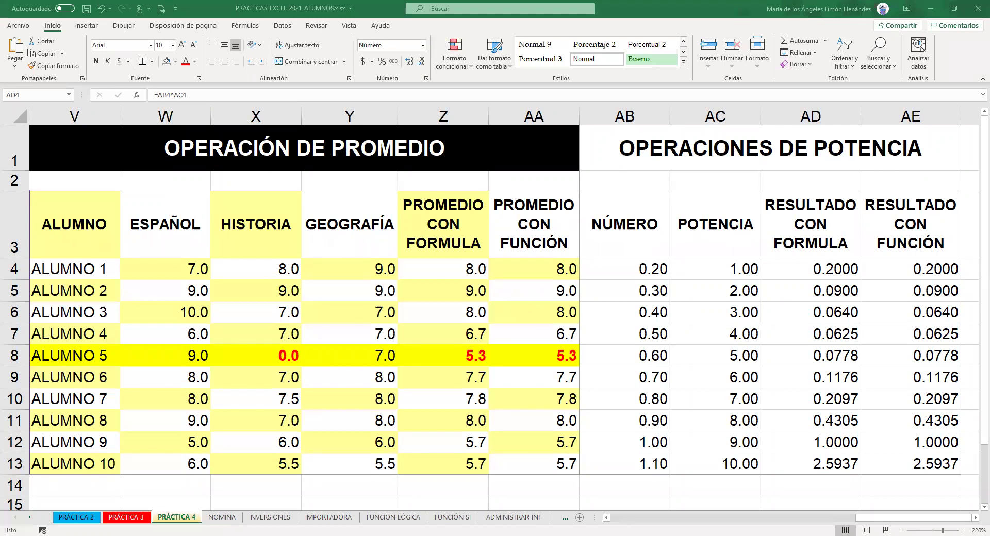
# Create a copy of the PRÁCTICA 4 sheet in the same workbook, placed before PRÁCTICA 4.
pyautogui.click(806, 270)
pyautogui.click(186, 519)
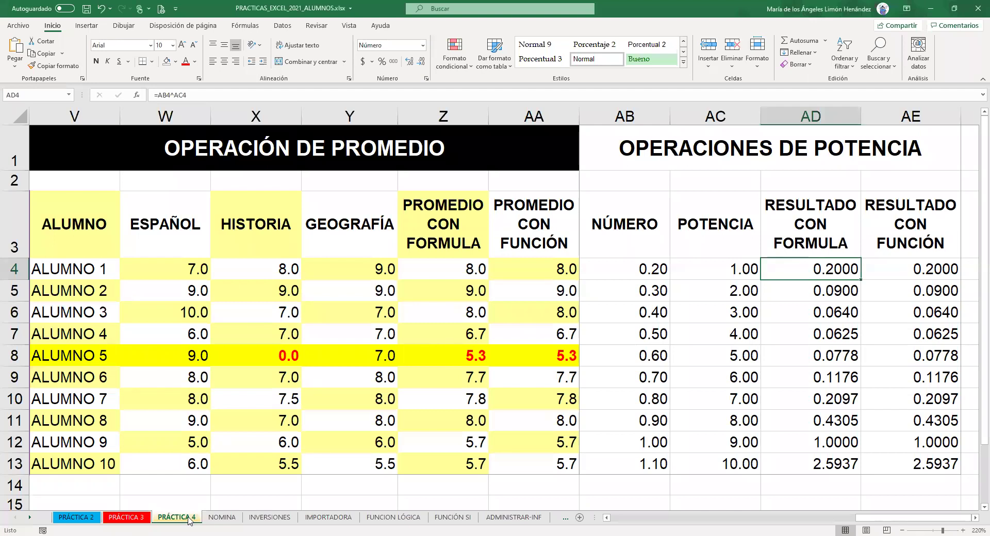
pyautogui.rightClick(188, 519)
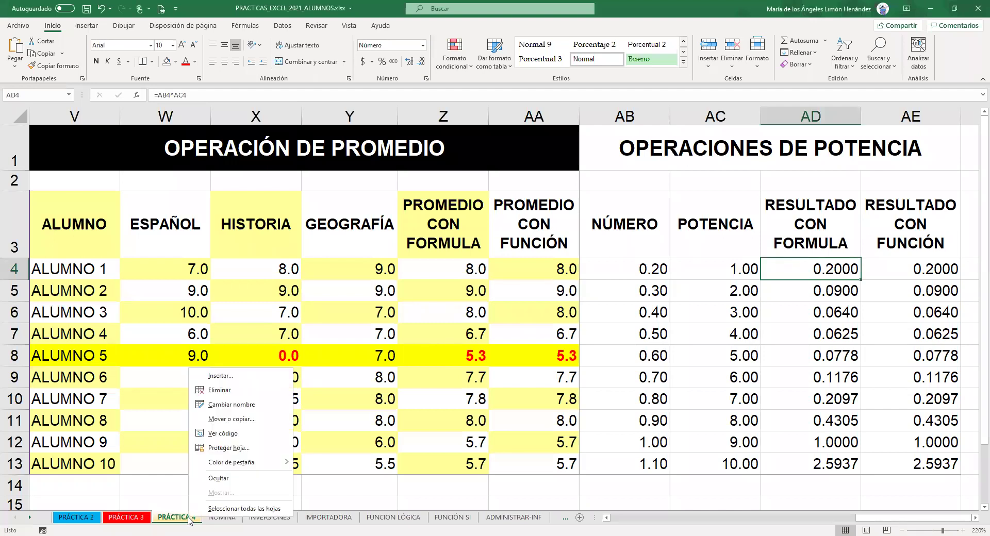
pyautogui.click(254, 422)
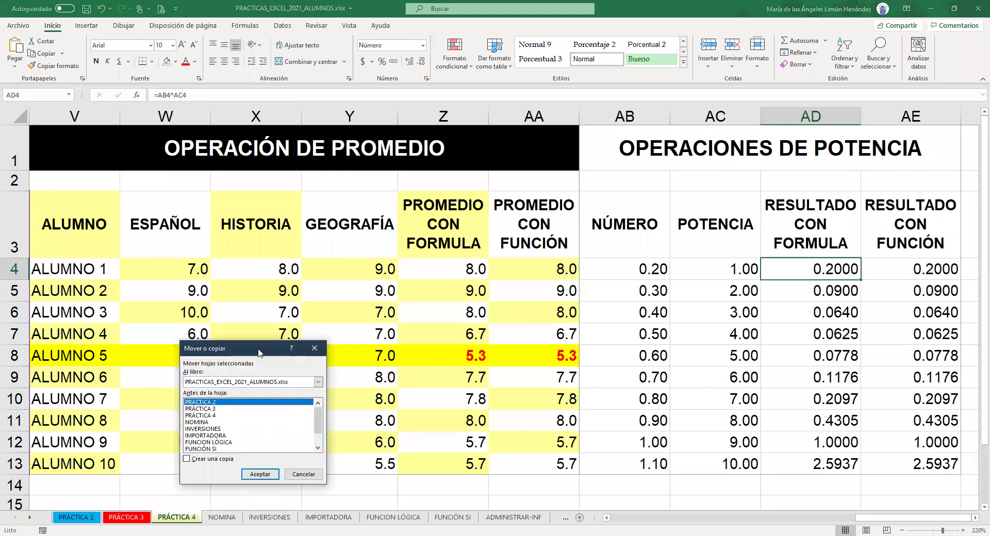
pyautogui.moveTo(259, 353); pyautogui.dragTo(403, 171)
pyautogui.click(361, 233)
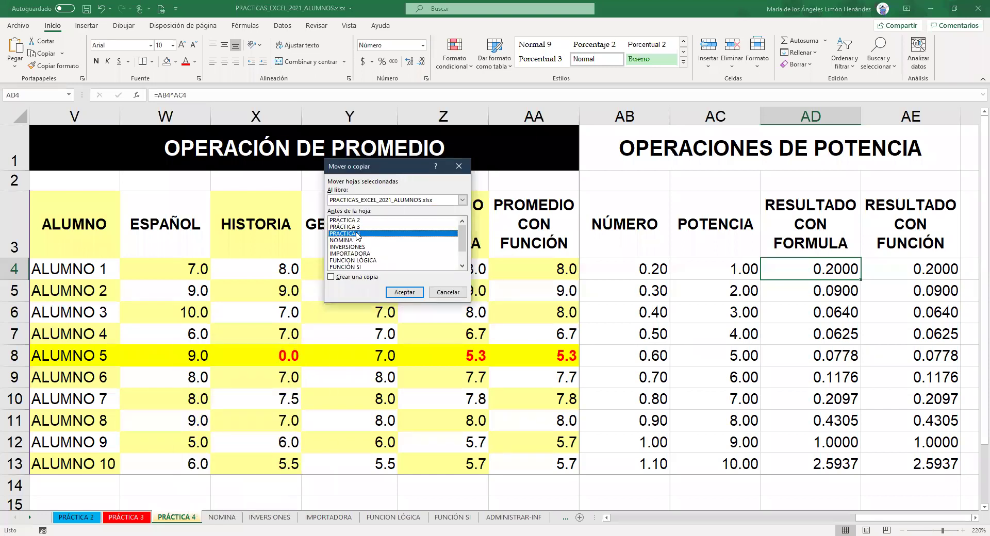
pyautogui.click(332, 278)
pyautogui.click(412, 295)
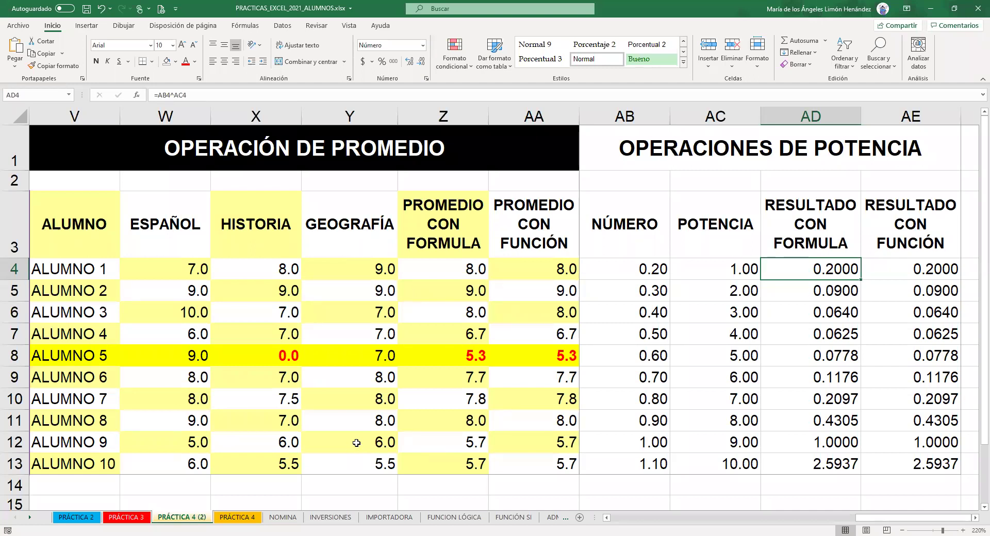
# Delete the duplicate sheet PRÁCTICA 4 (2) from the workbook.
pyautogui.rightClick(187, 518)
pyautogui.click(221, 391)
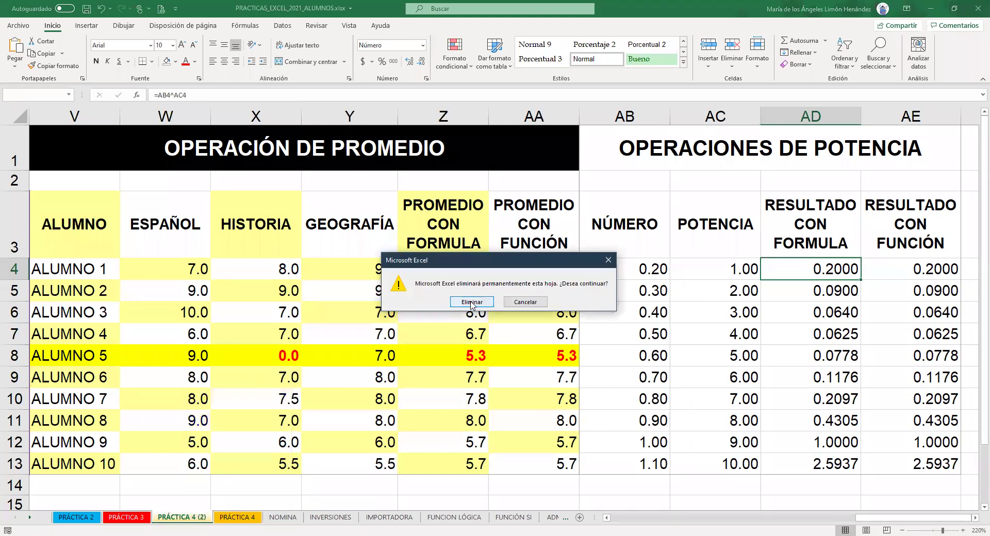
pyautogui.click(472, 303)
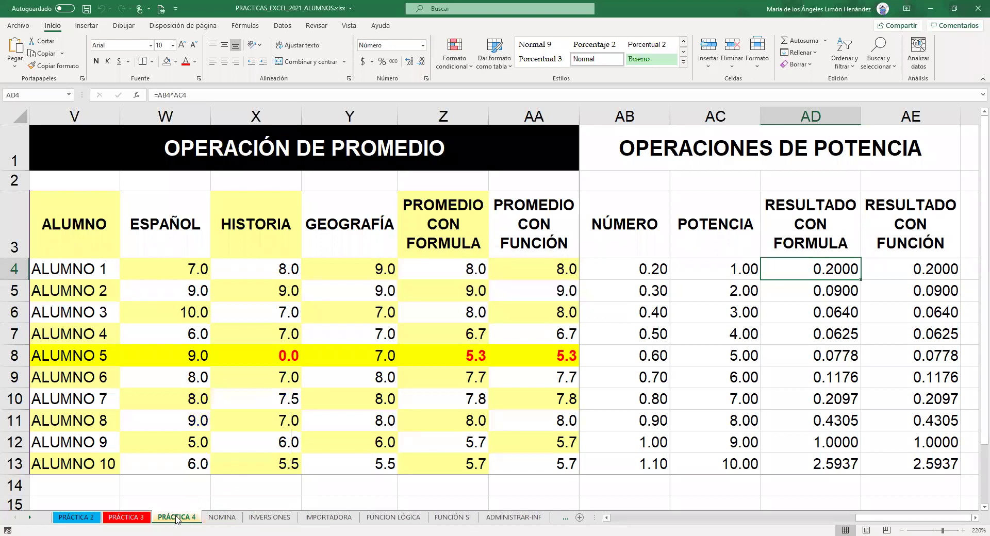
# Copy the PRÁCTICA 4 sheet into a new workbook, keeping the original in place.
pyautogui.rightClick(177, 519)
pyautogui.click(233, 419)
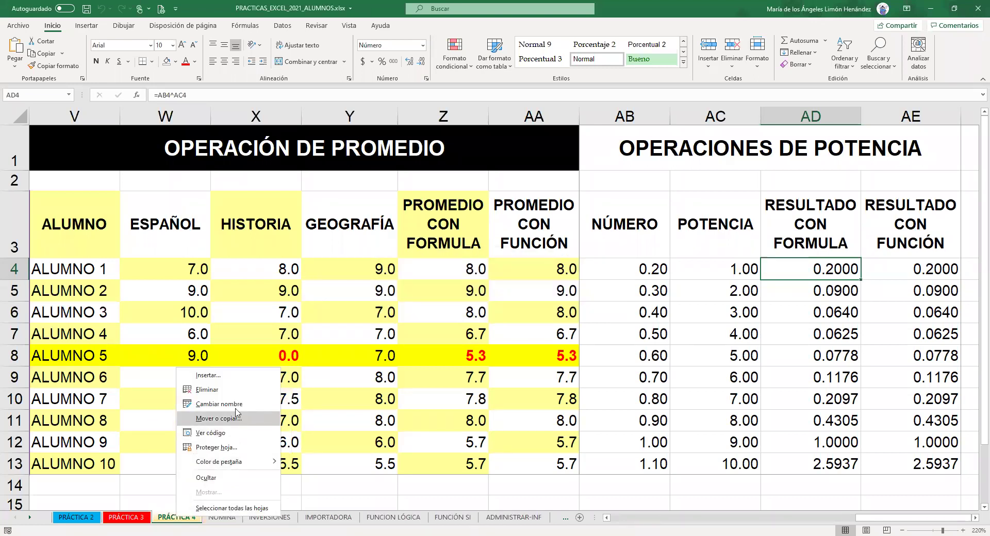
pyautogui.click(340, 190)
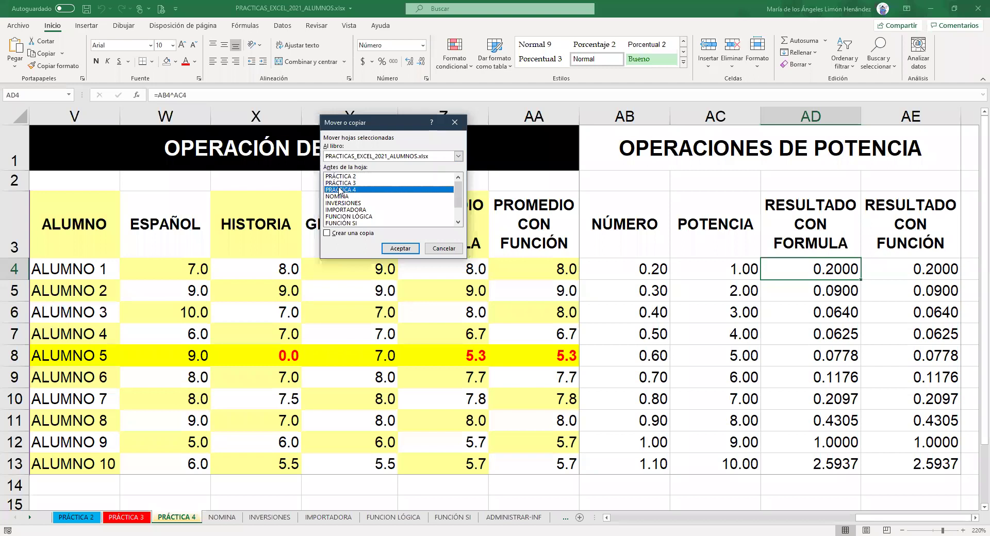
pyautogui.click(329, 233)
pyautogui.click(457, 157)
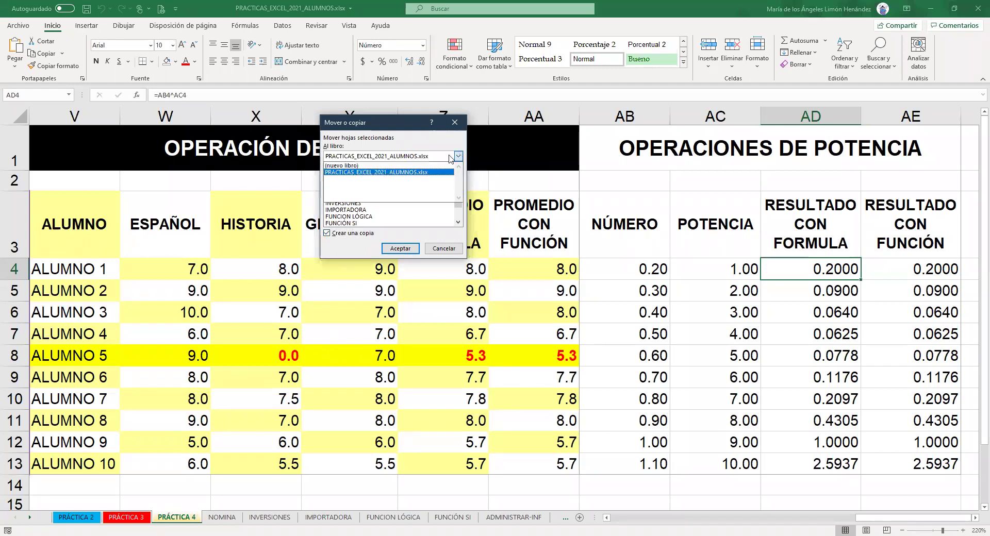
pyautogui.click(352, 166)
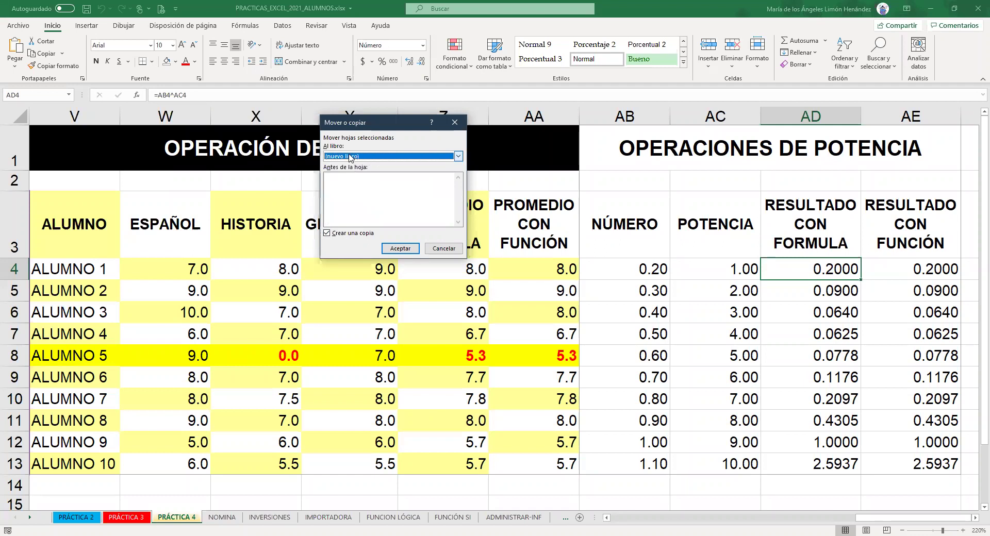
pyautogui.click(391, 250)
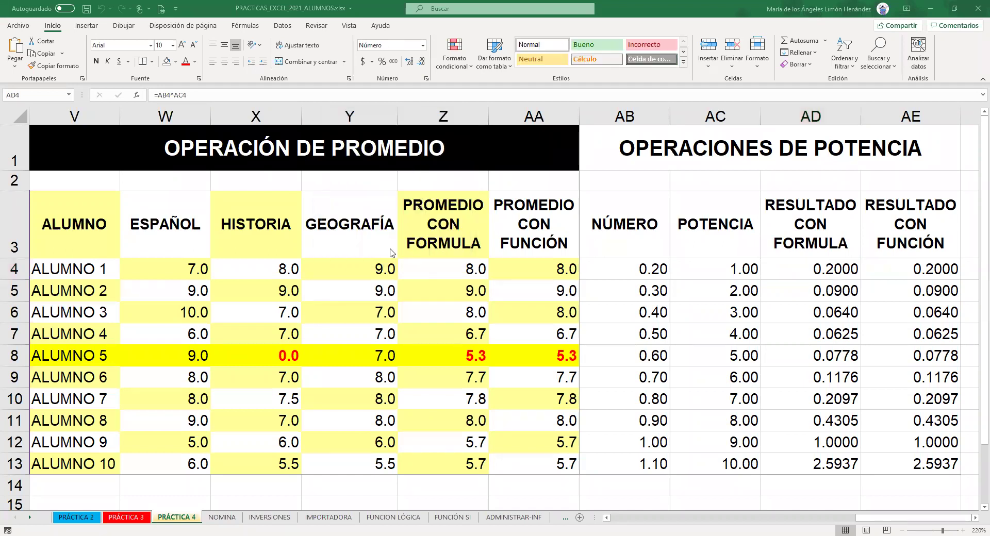